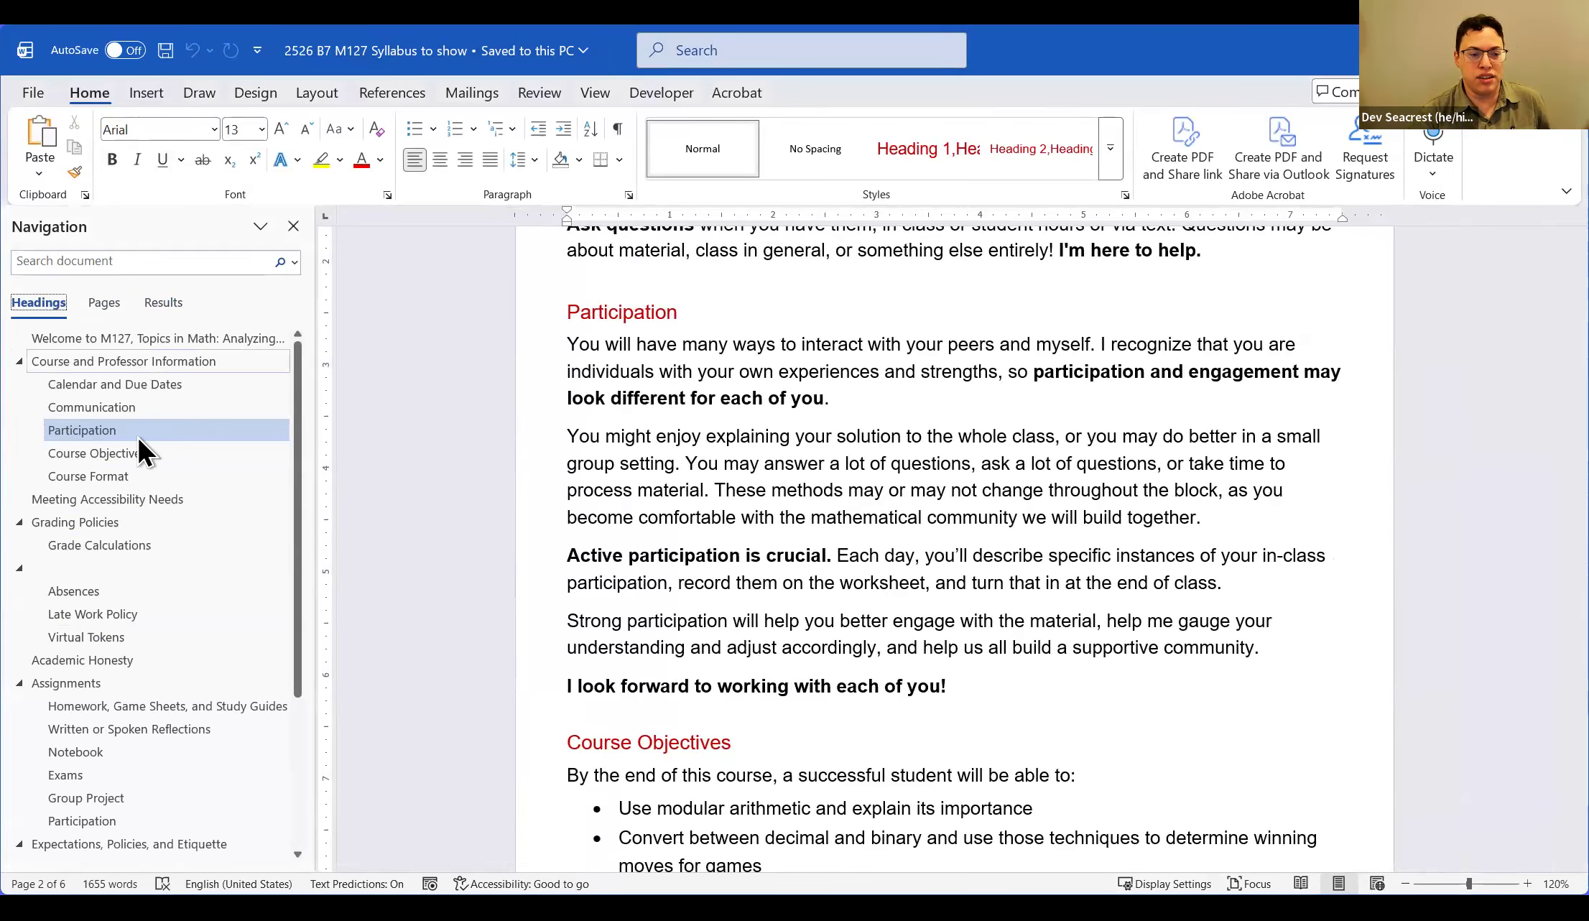
Delete the blank Heading 1 line between the grade table and the Absences heading
left_click(99, 567)
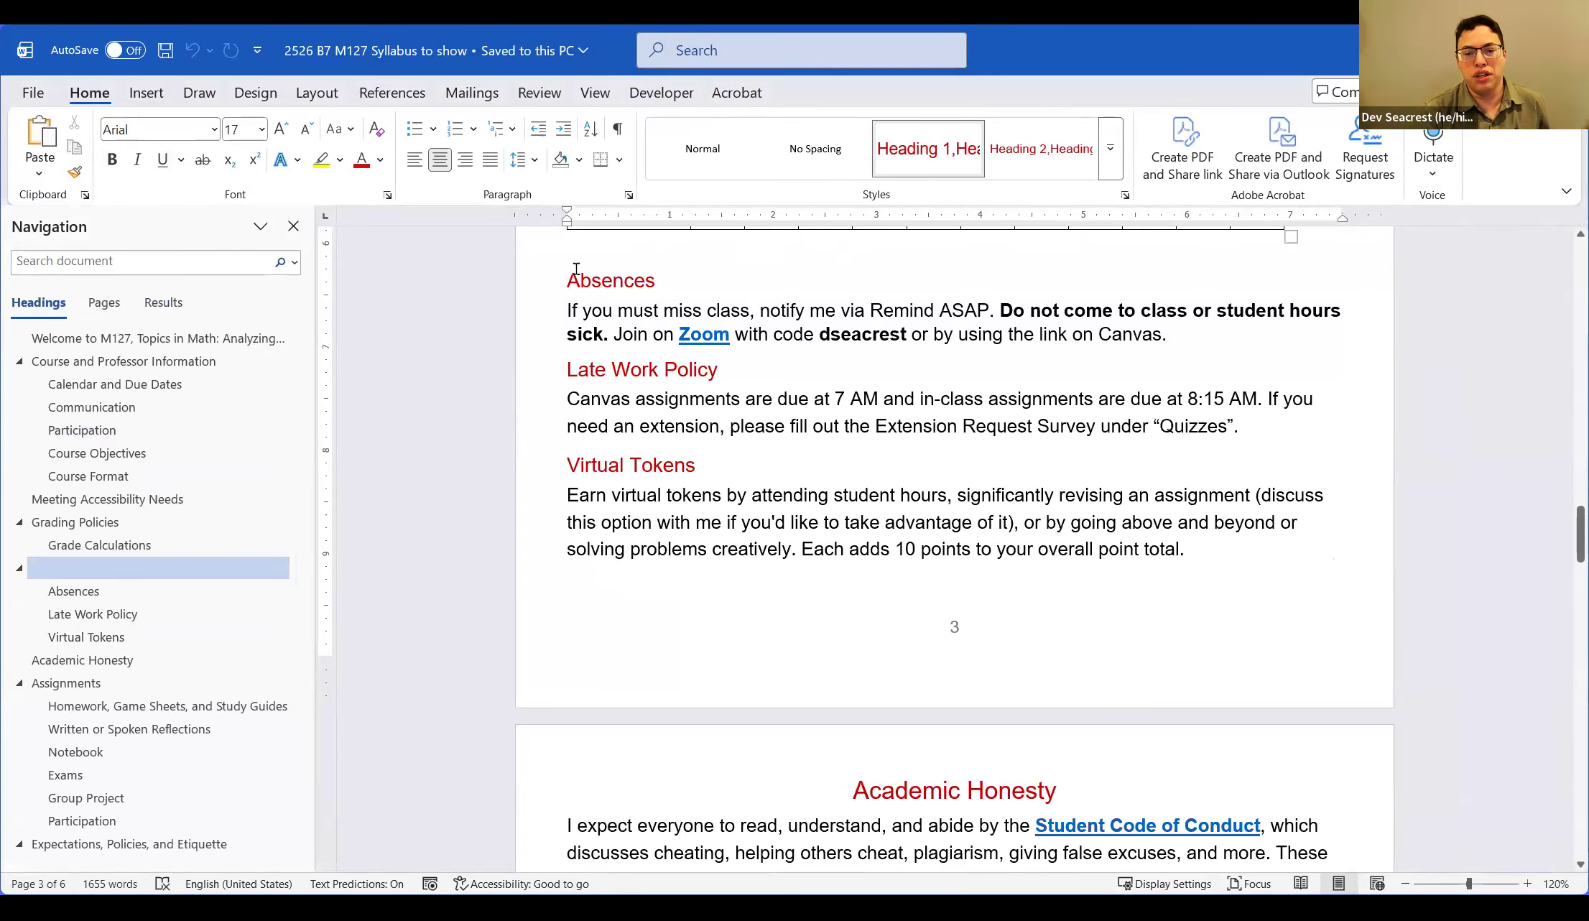
left_click(502, 264)
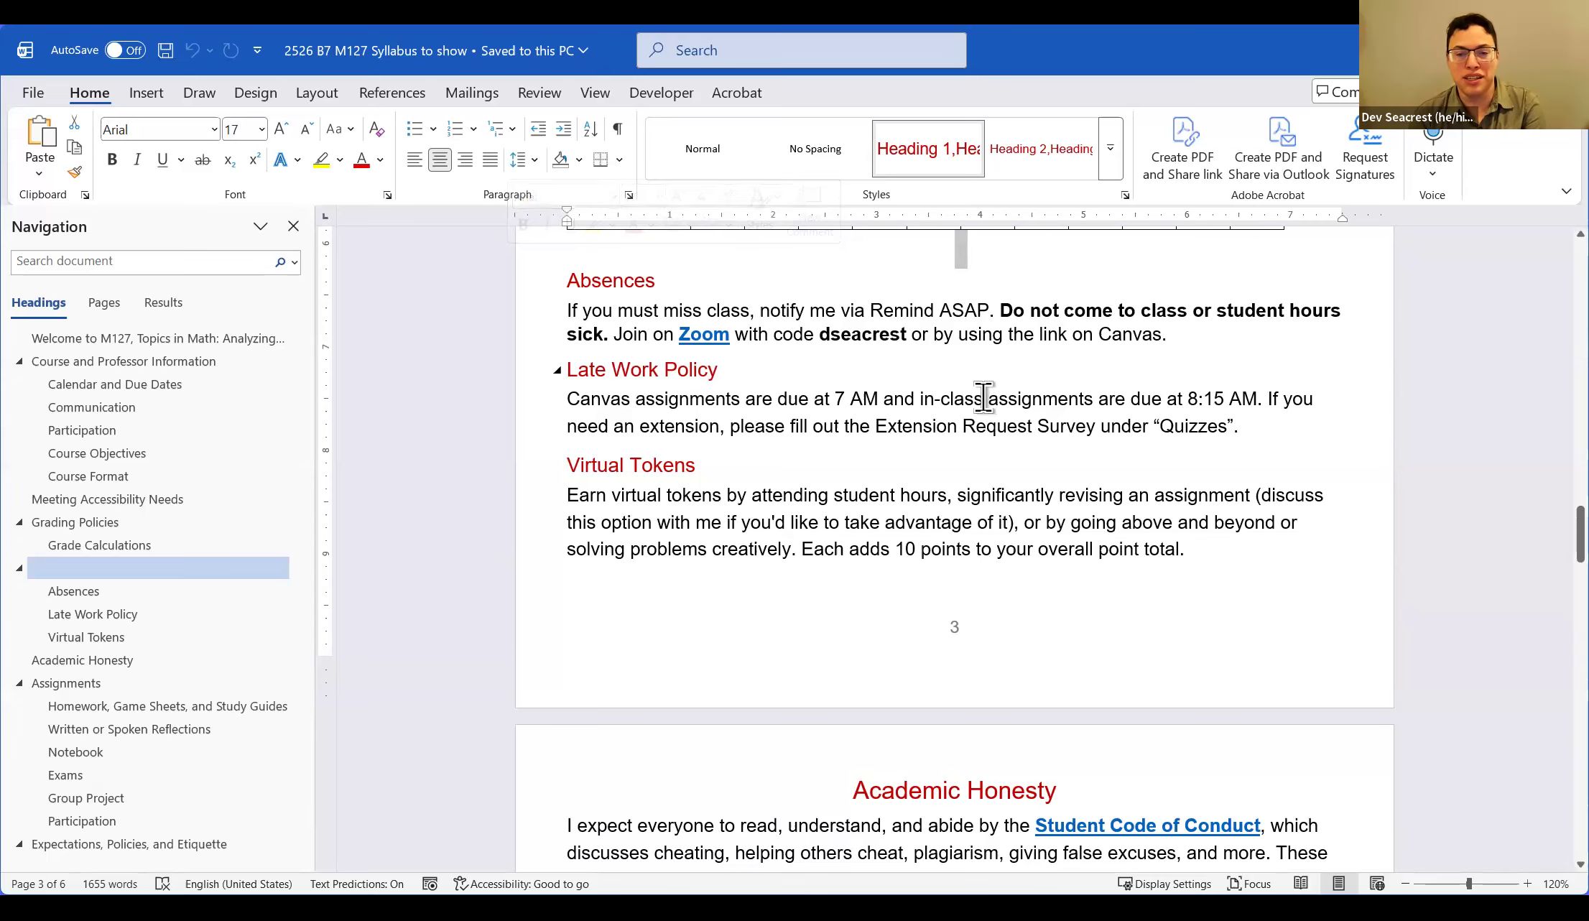
key("Delete")
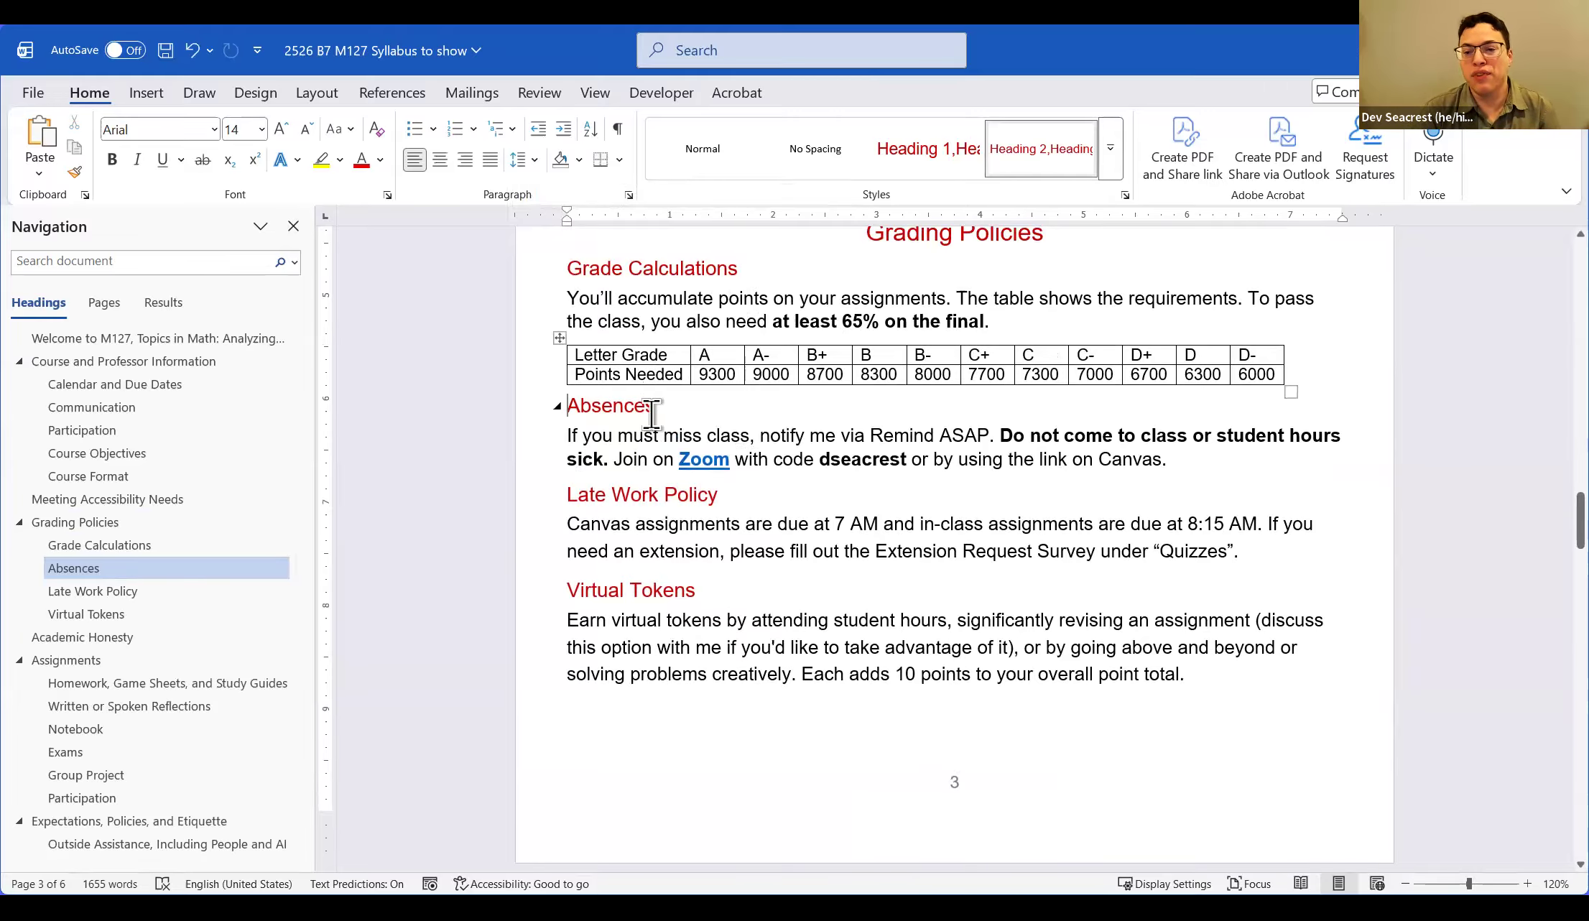
Set the paragraph spacing before the Absences heading to 48 pt
right_click(597, 402)
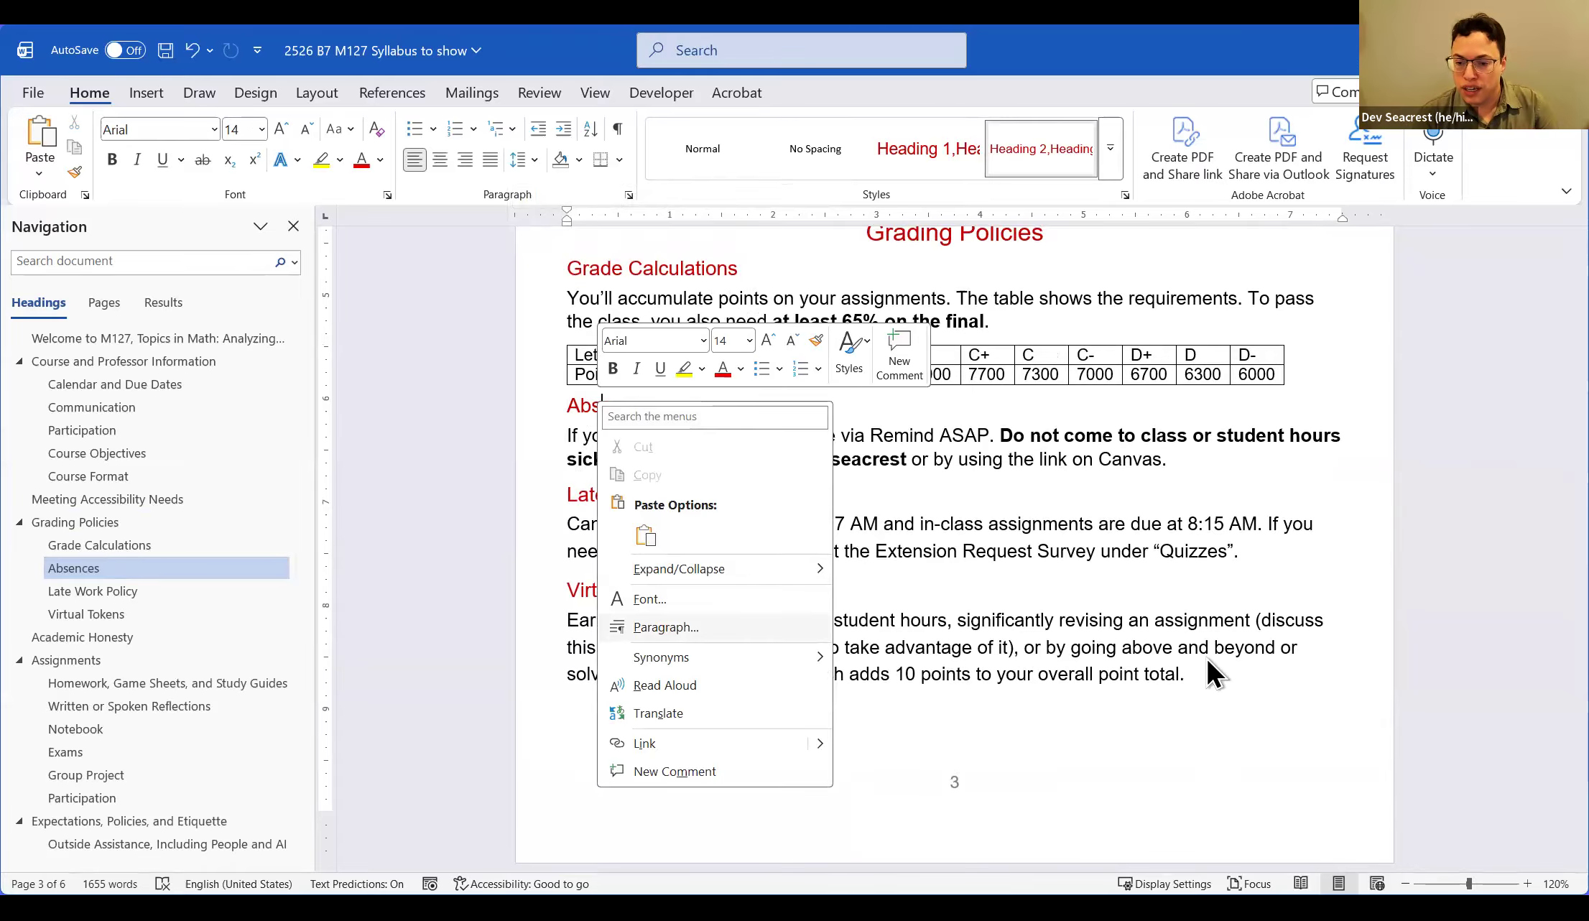
left_click(1198, 701)
left_click(1198, 701)
left_click(1198, 701)
left_click(1198, 701)
left_click(1198, 701)
left_click(1198, 701)
left_click(1198, 701)
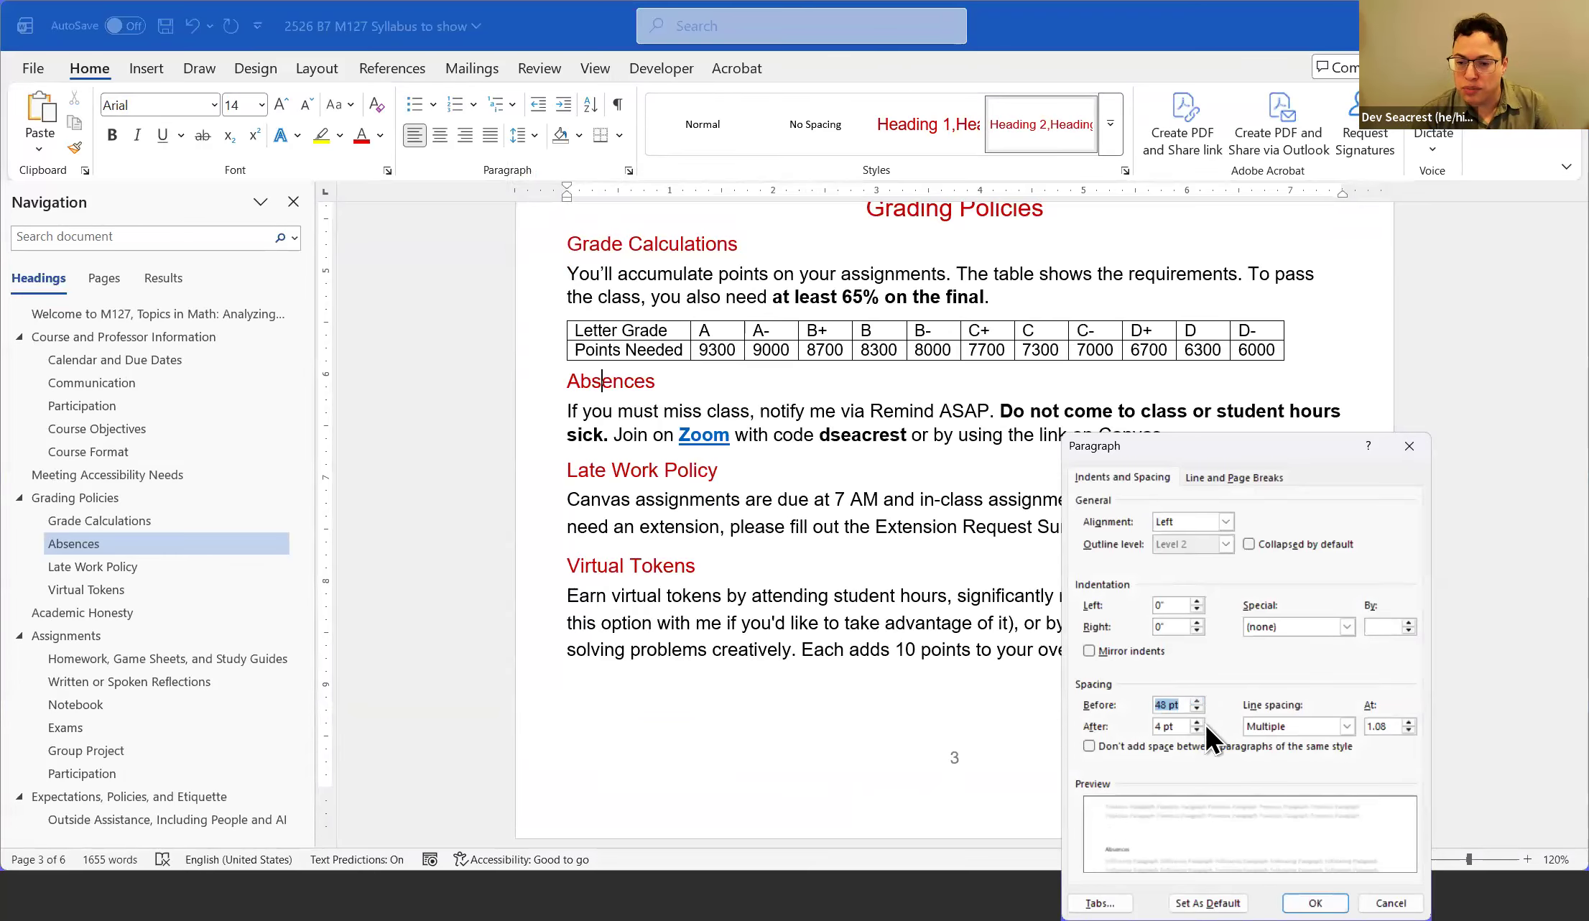
left_click(1315, 903)
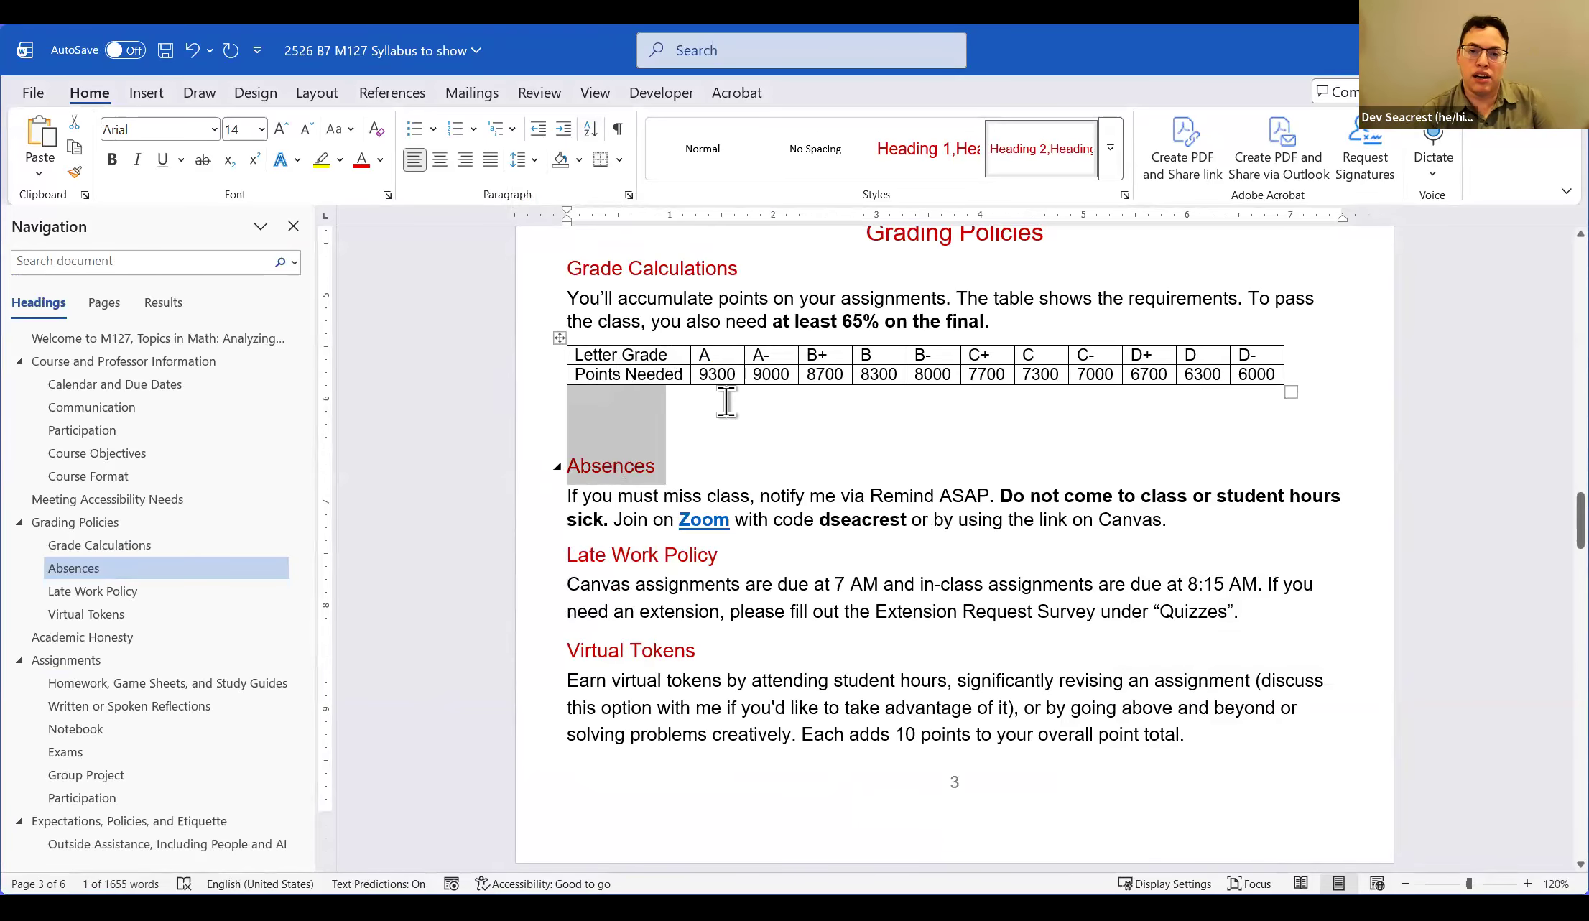
Change the Meeting Accessibility Needs heading to the Heading 2 style
scroll(726, 402, "up", 5)
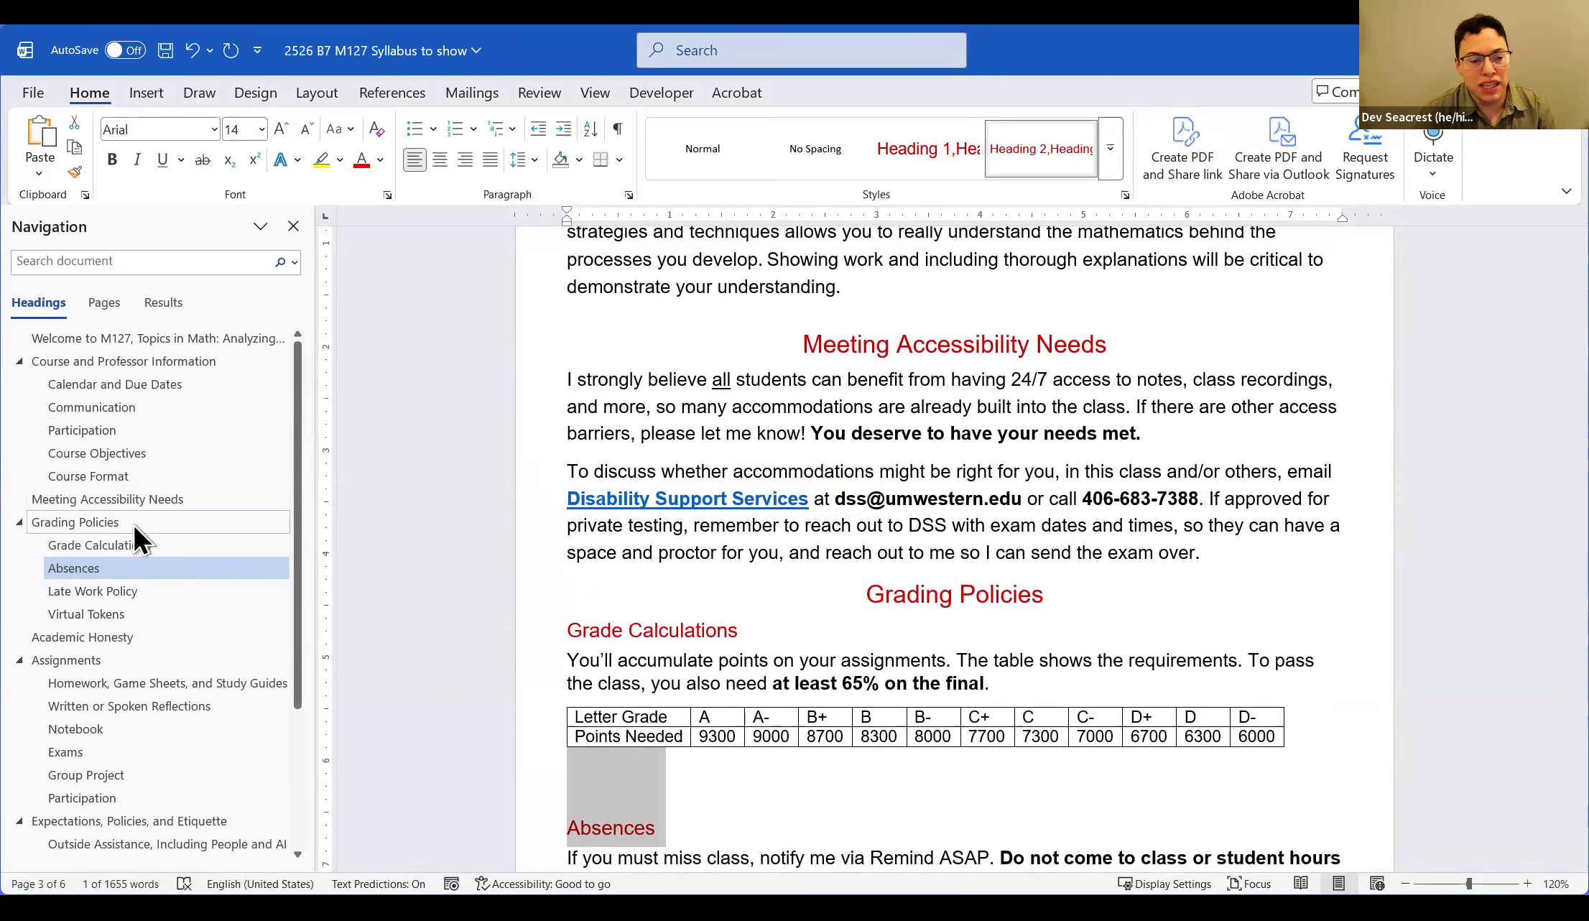
left_click(89, 492)
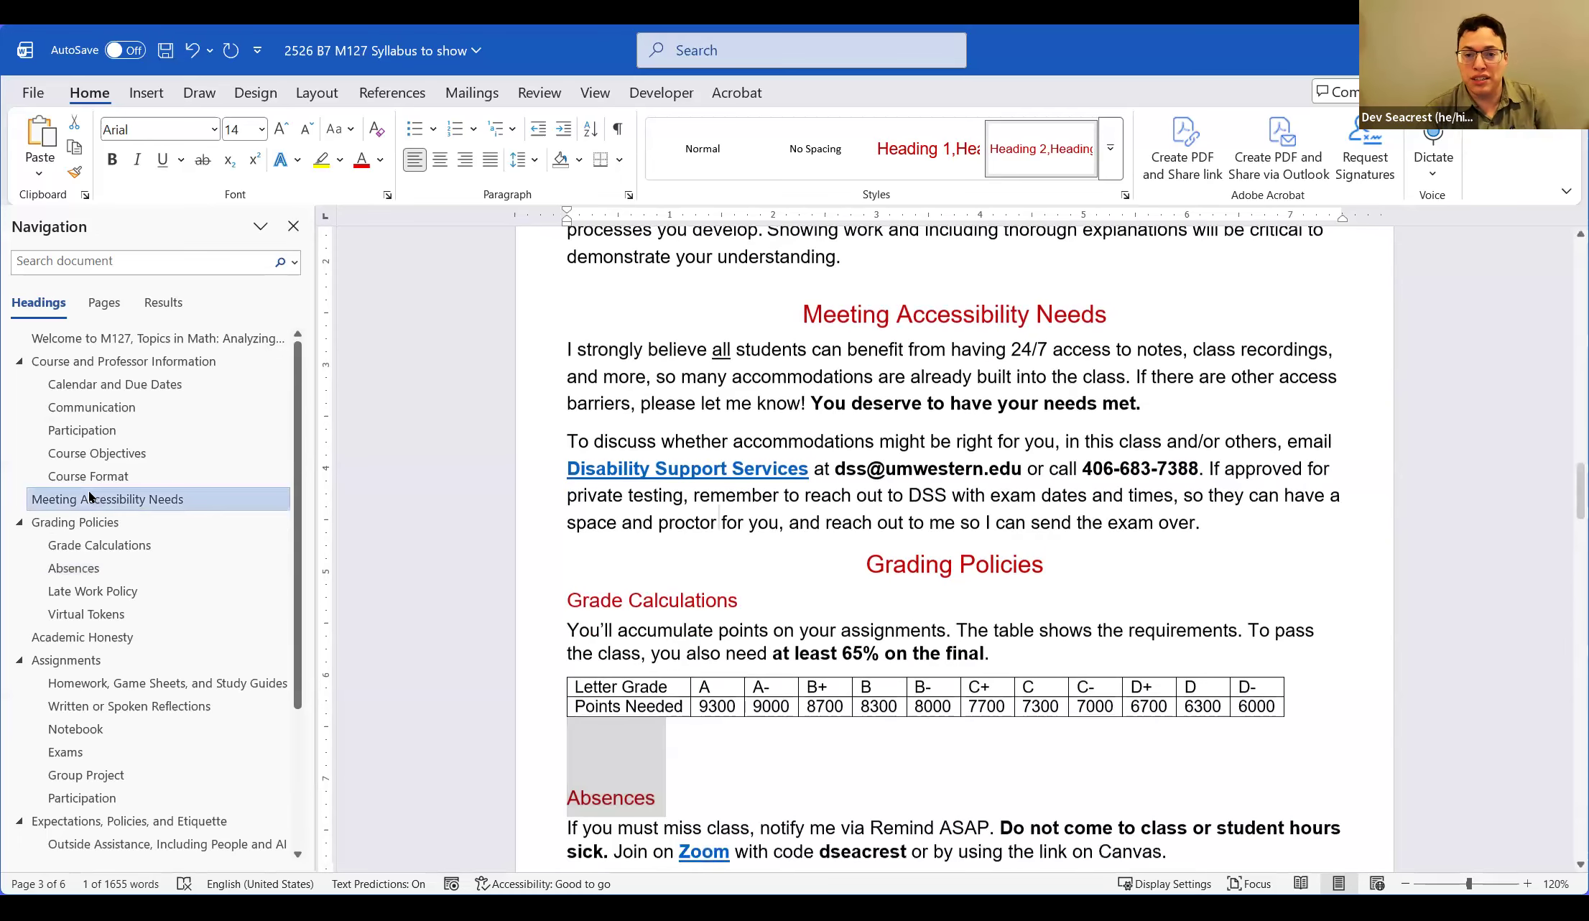
left_click(1030, 147)
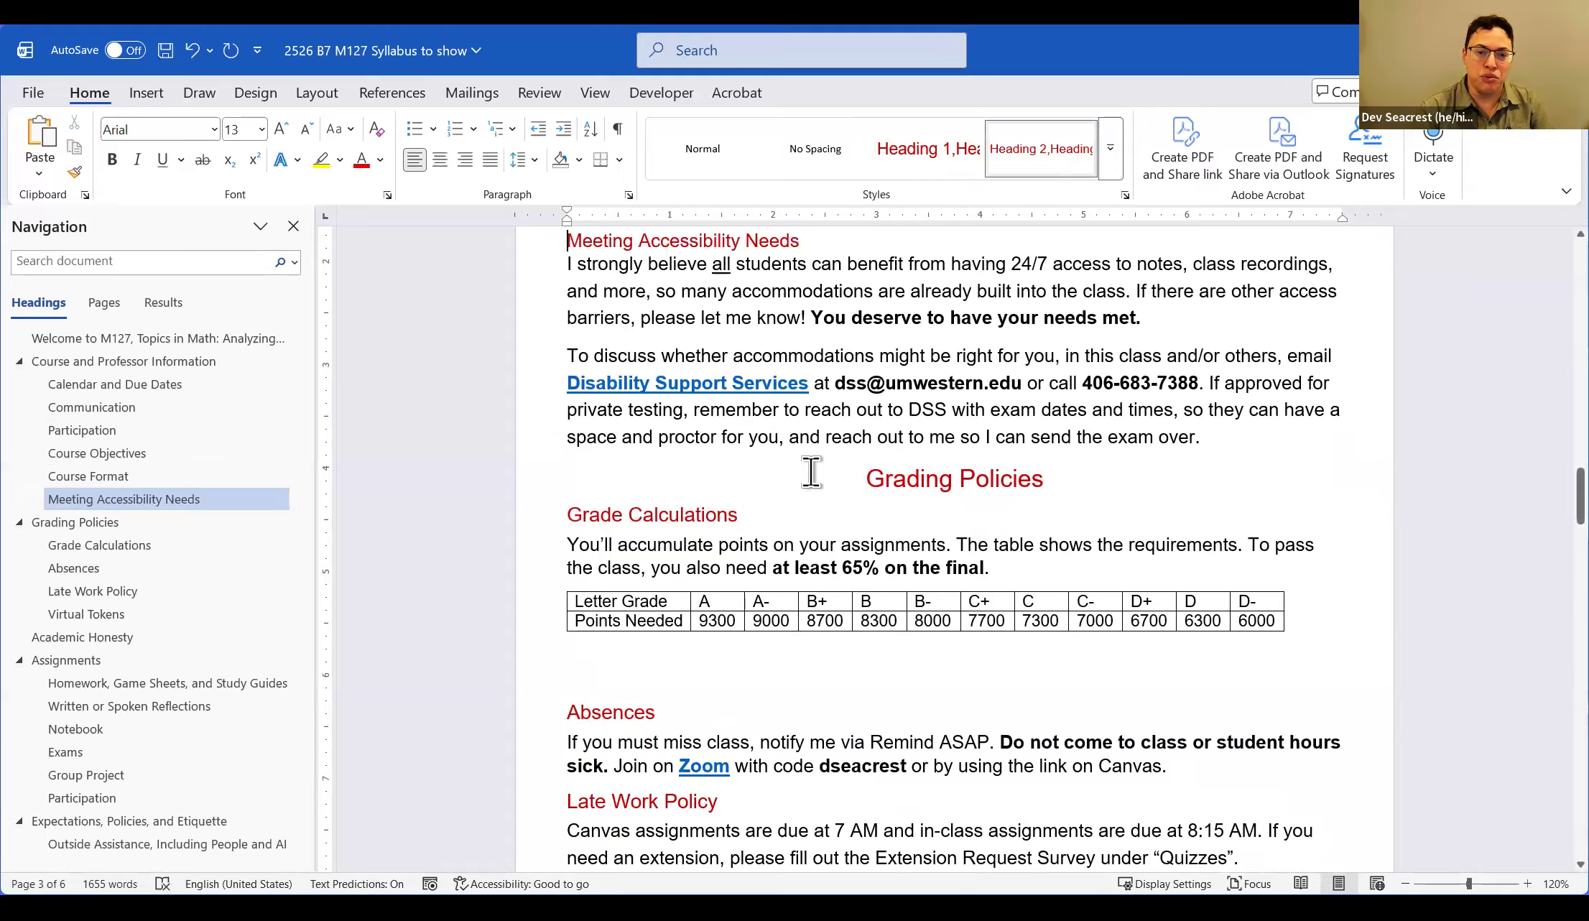
Update the Heading 1 UMW style to match the formatting of the Grading Policies heading
scroll(809, 467, "up", 2)
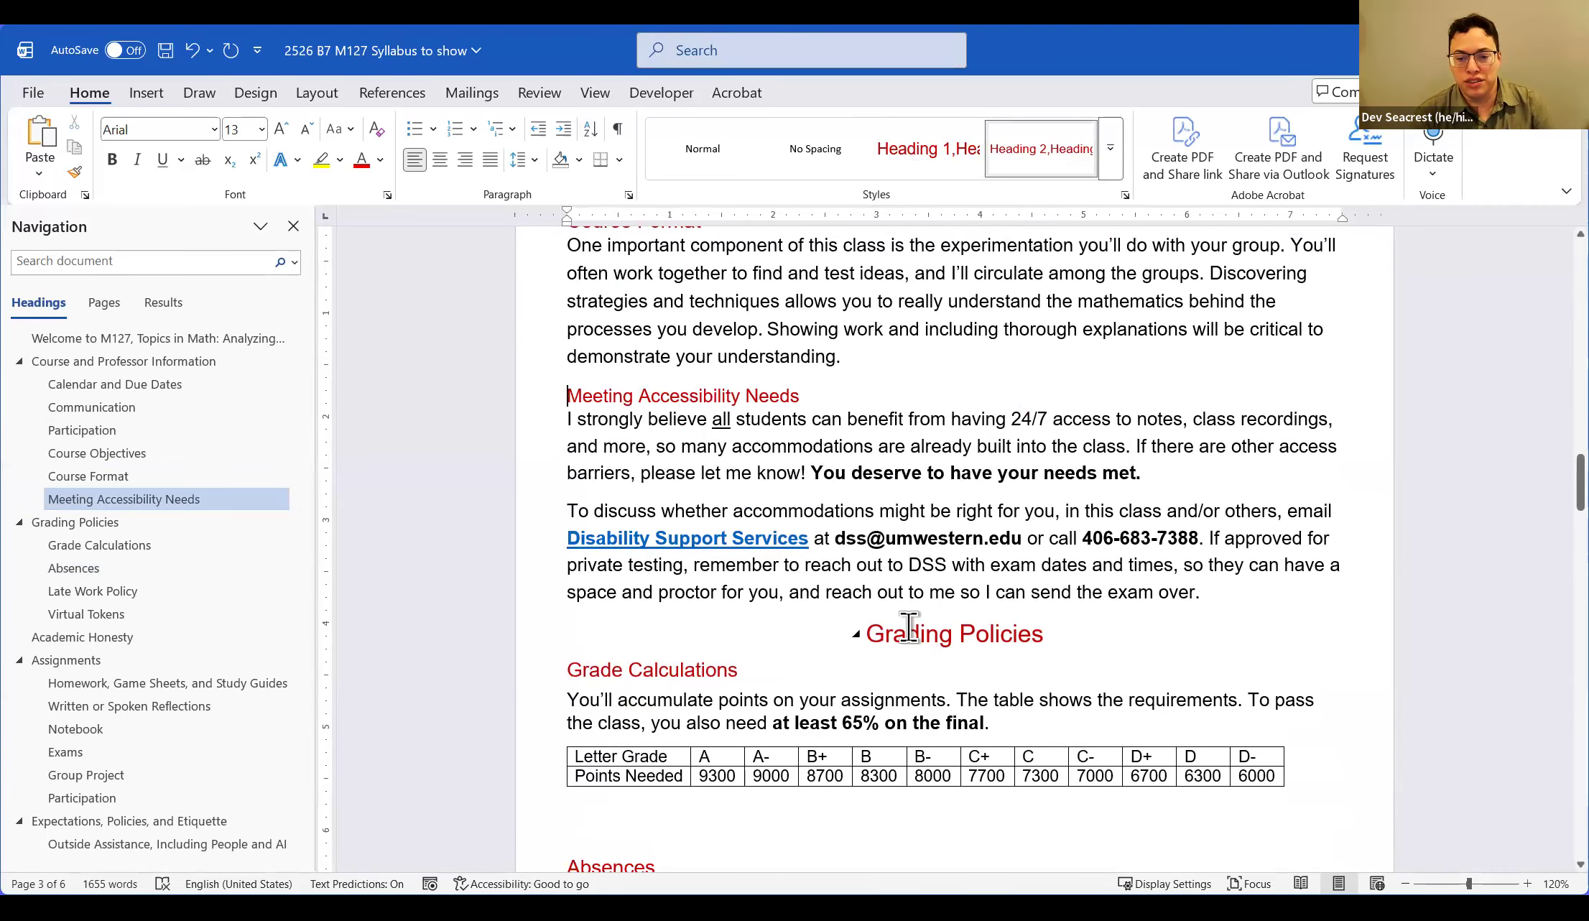
triple_click(1035, 632)
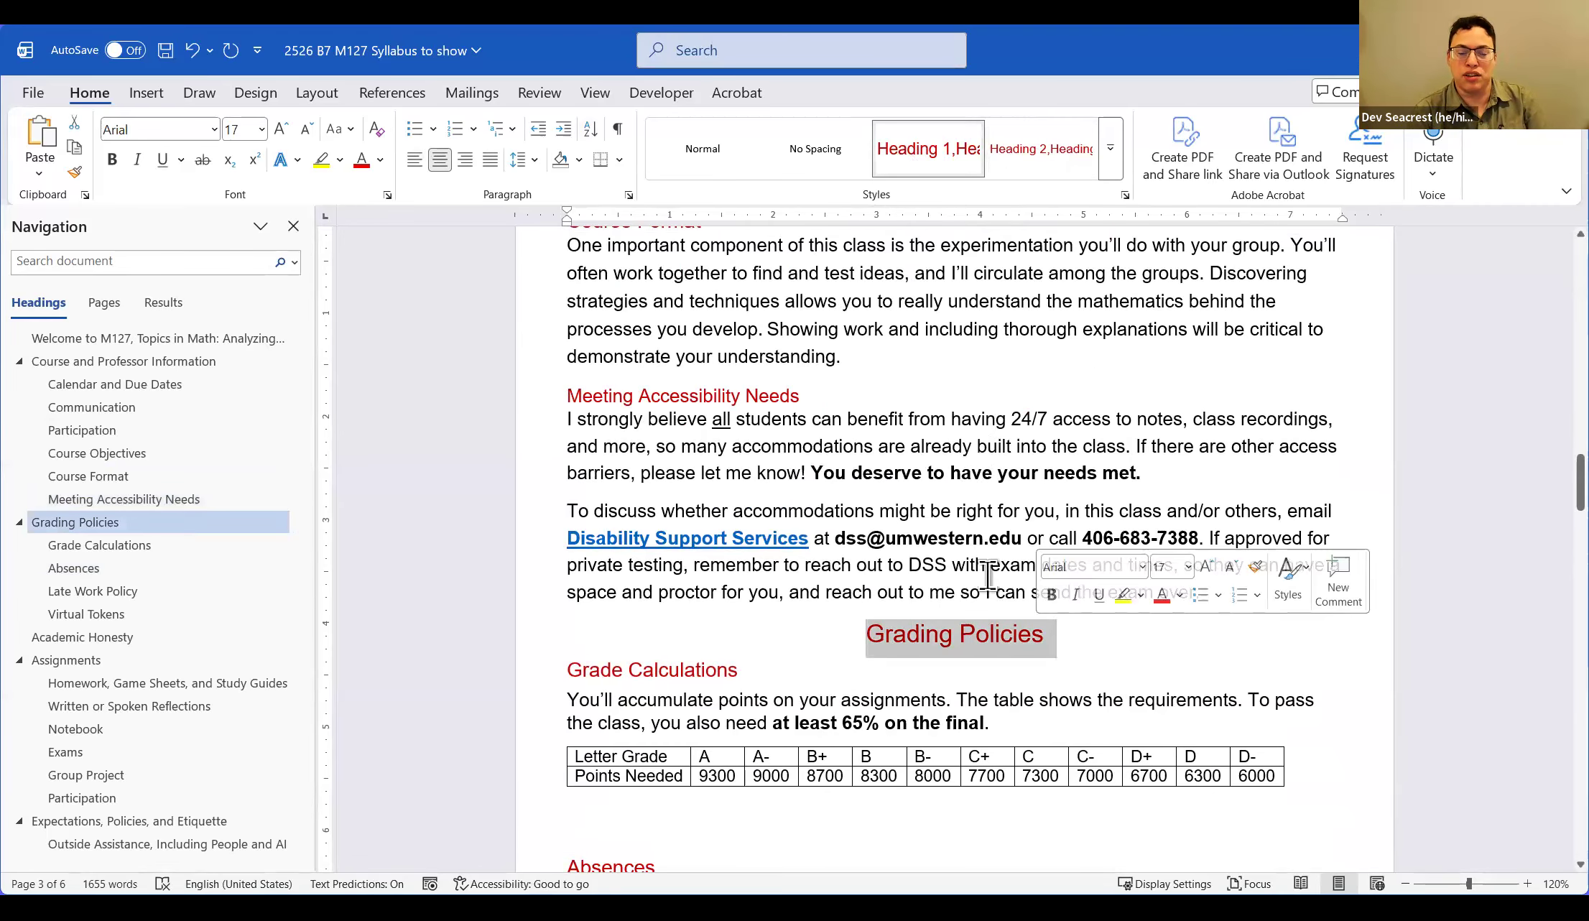
right_click(944, 146)
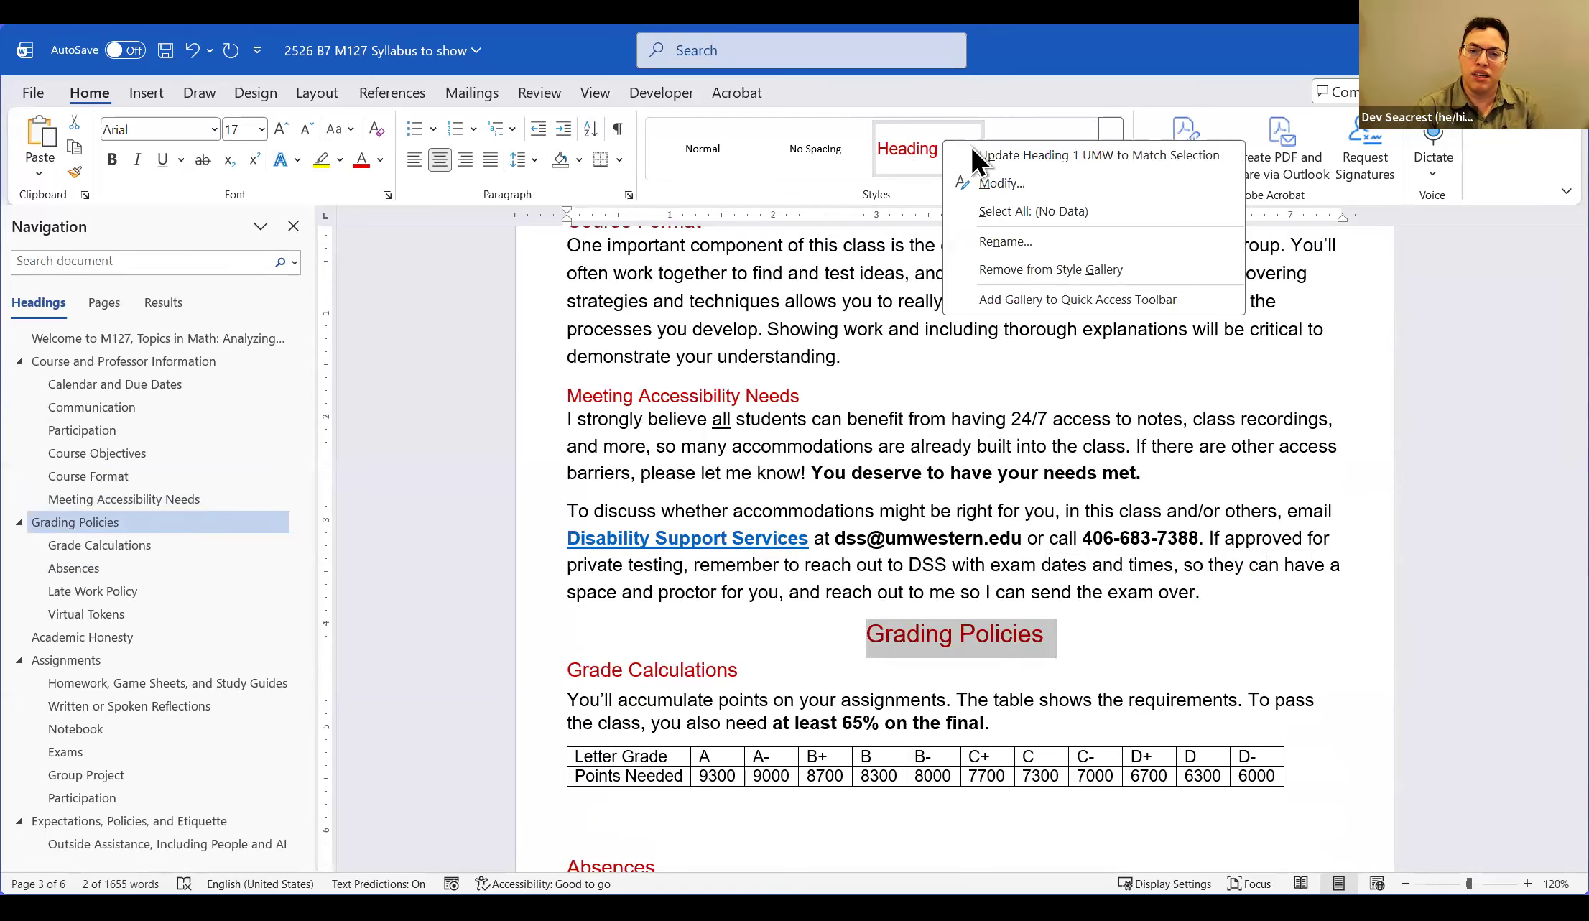
left_click(1045, 156)
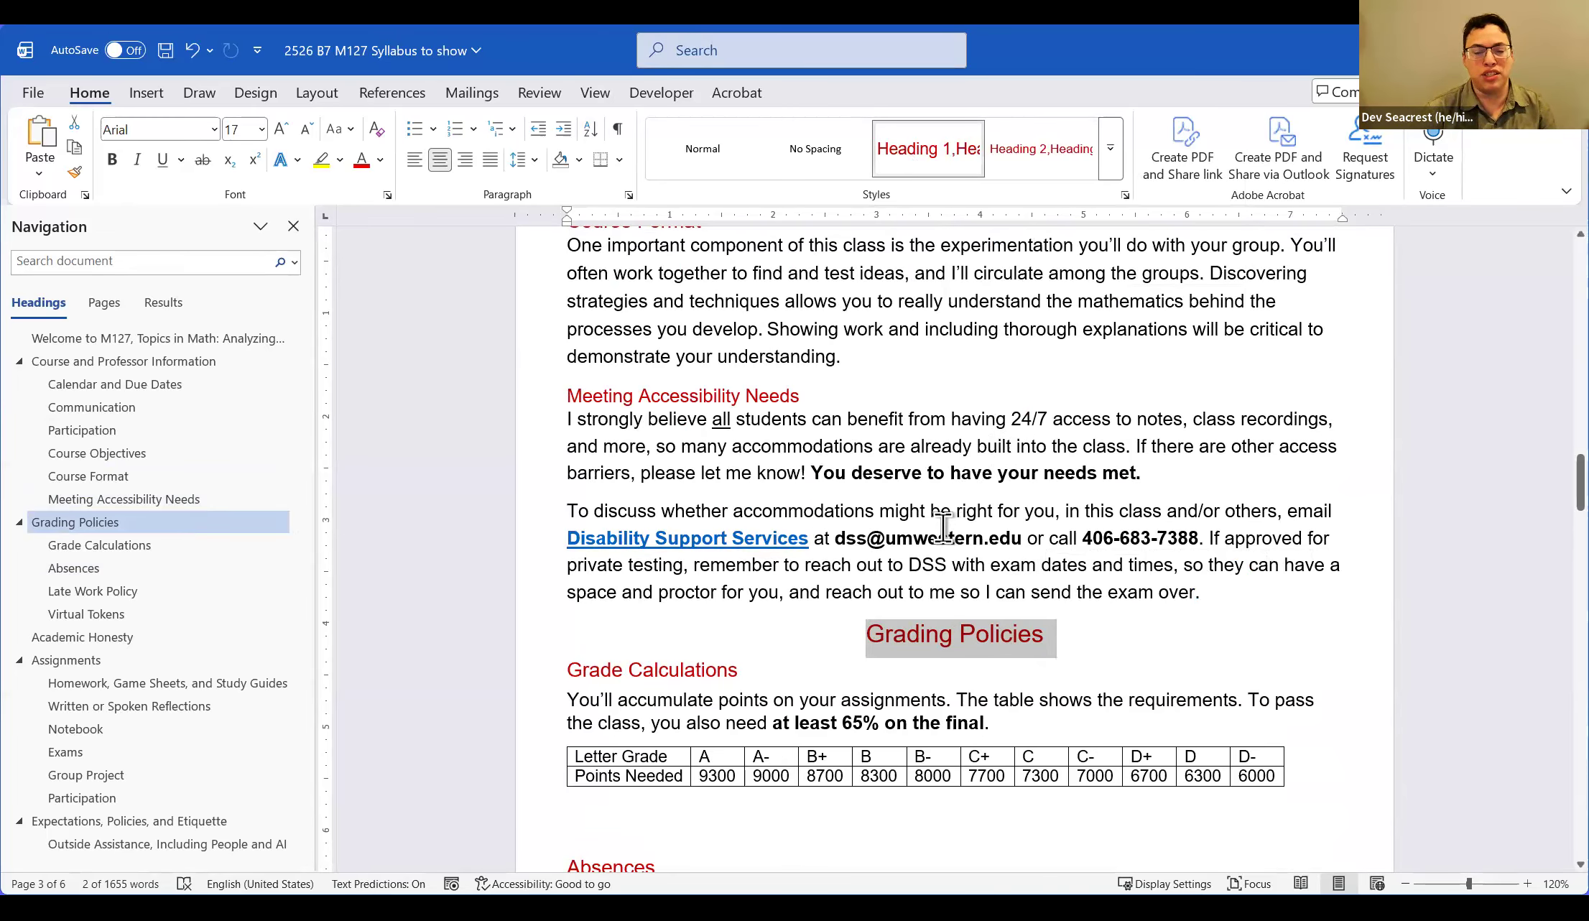
Move the Meeting Accessibility Needs section above Course Format in the document outline and check the new section order
left_click(697, 446)
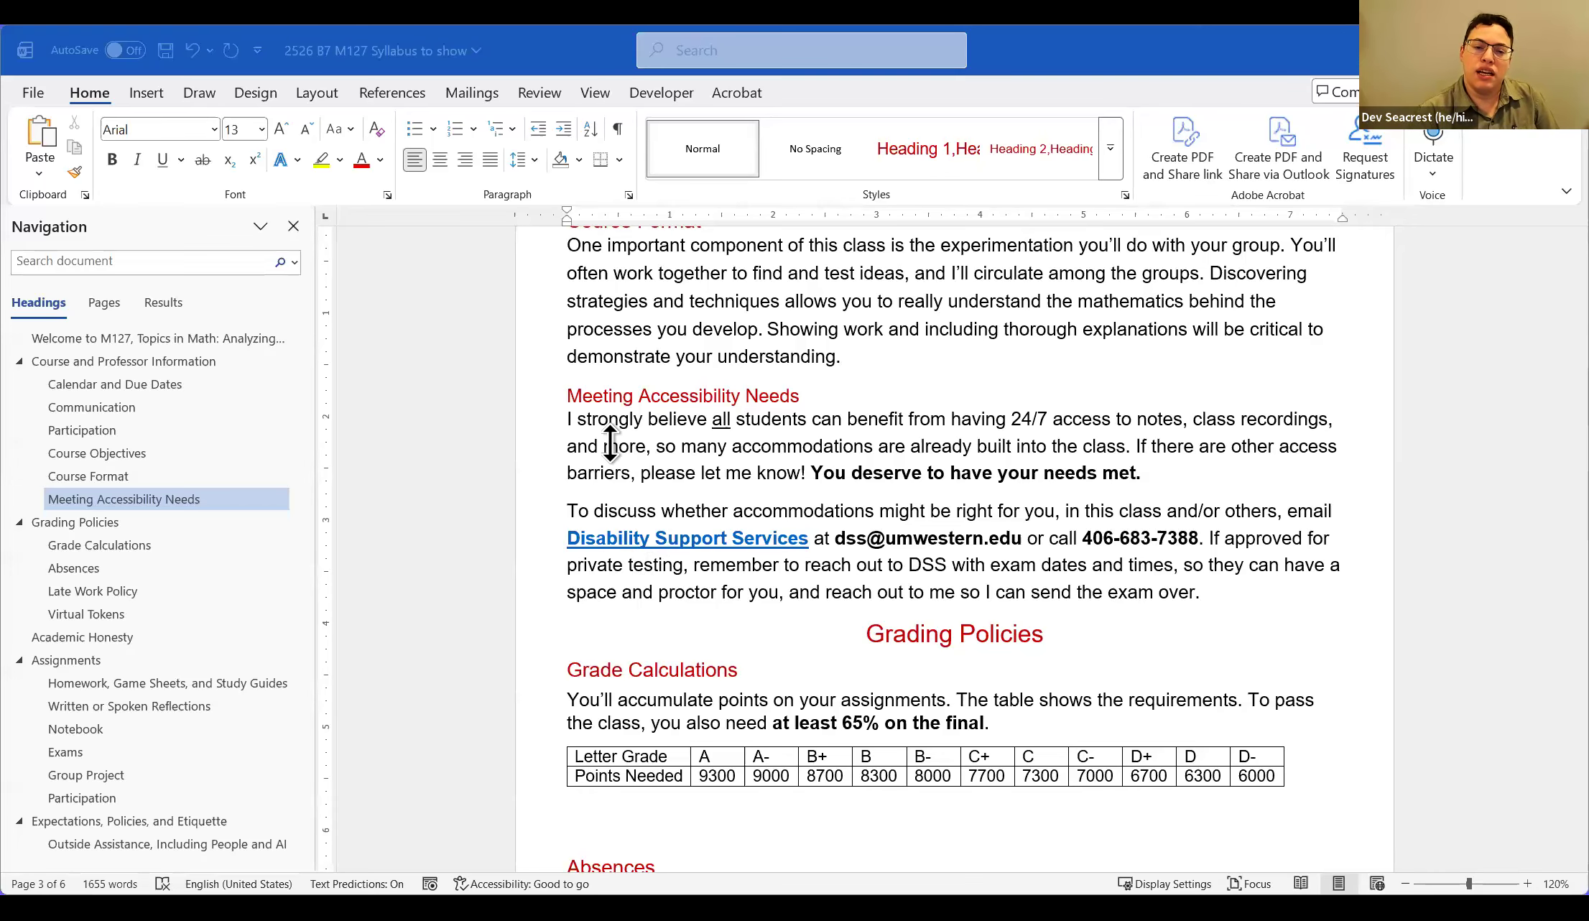
scroll(610, 453, "up", 2)
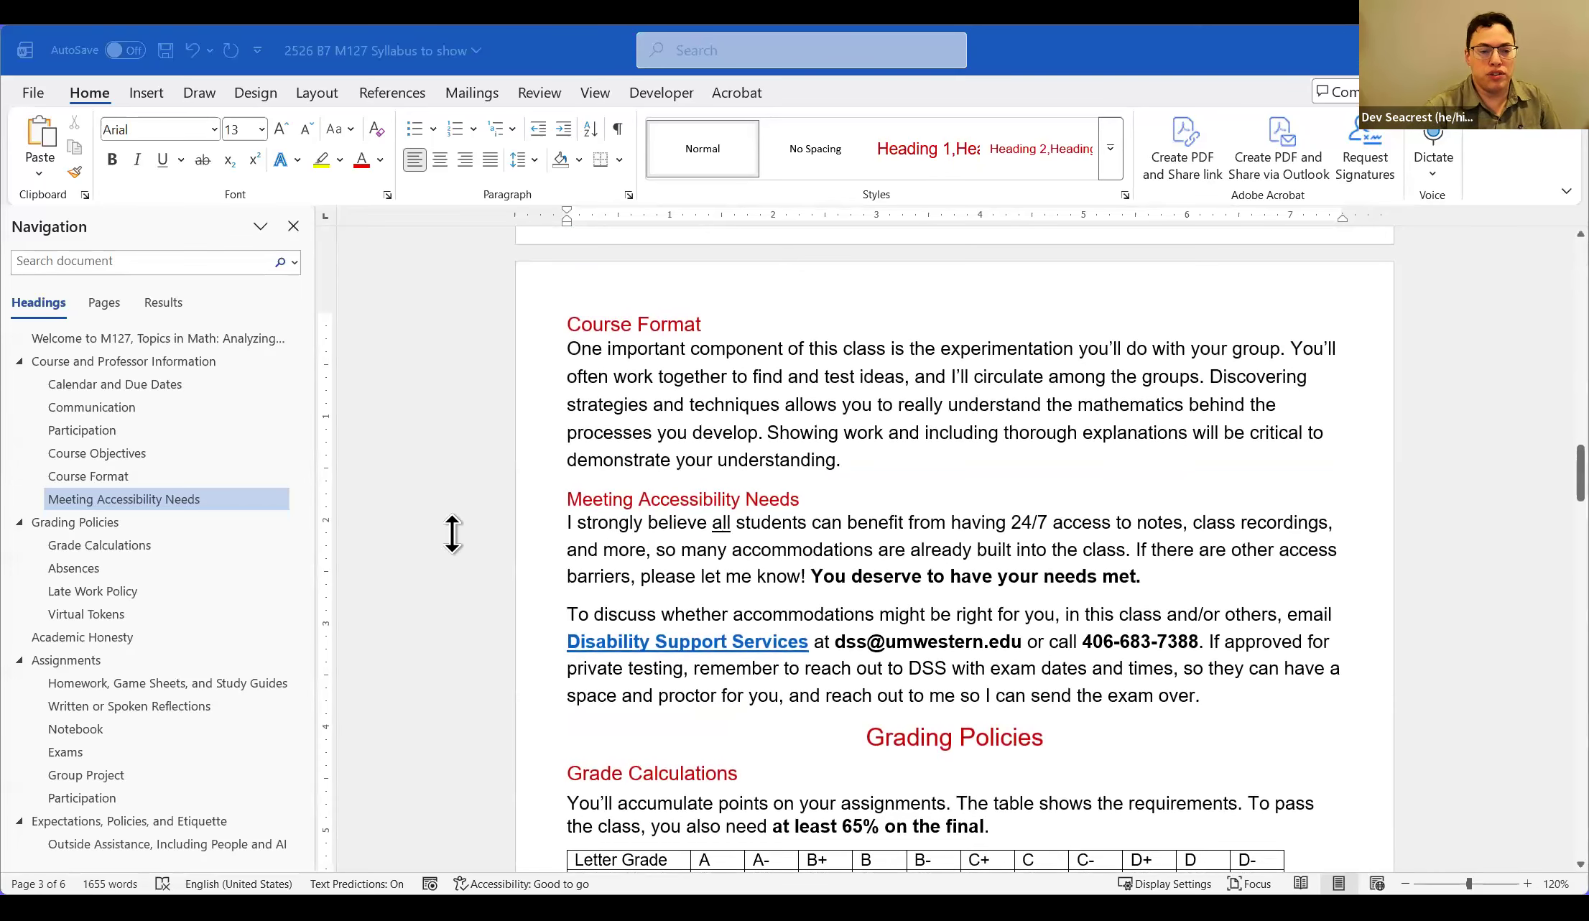
left_click(451, 534)
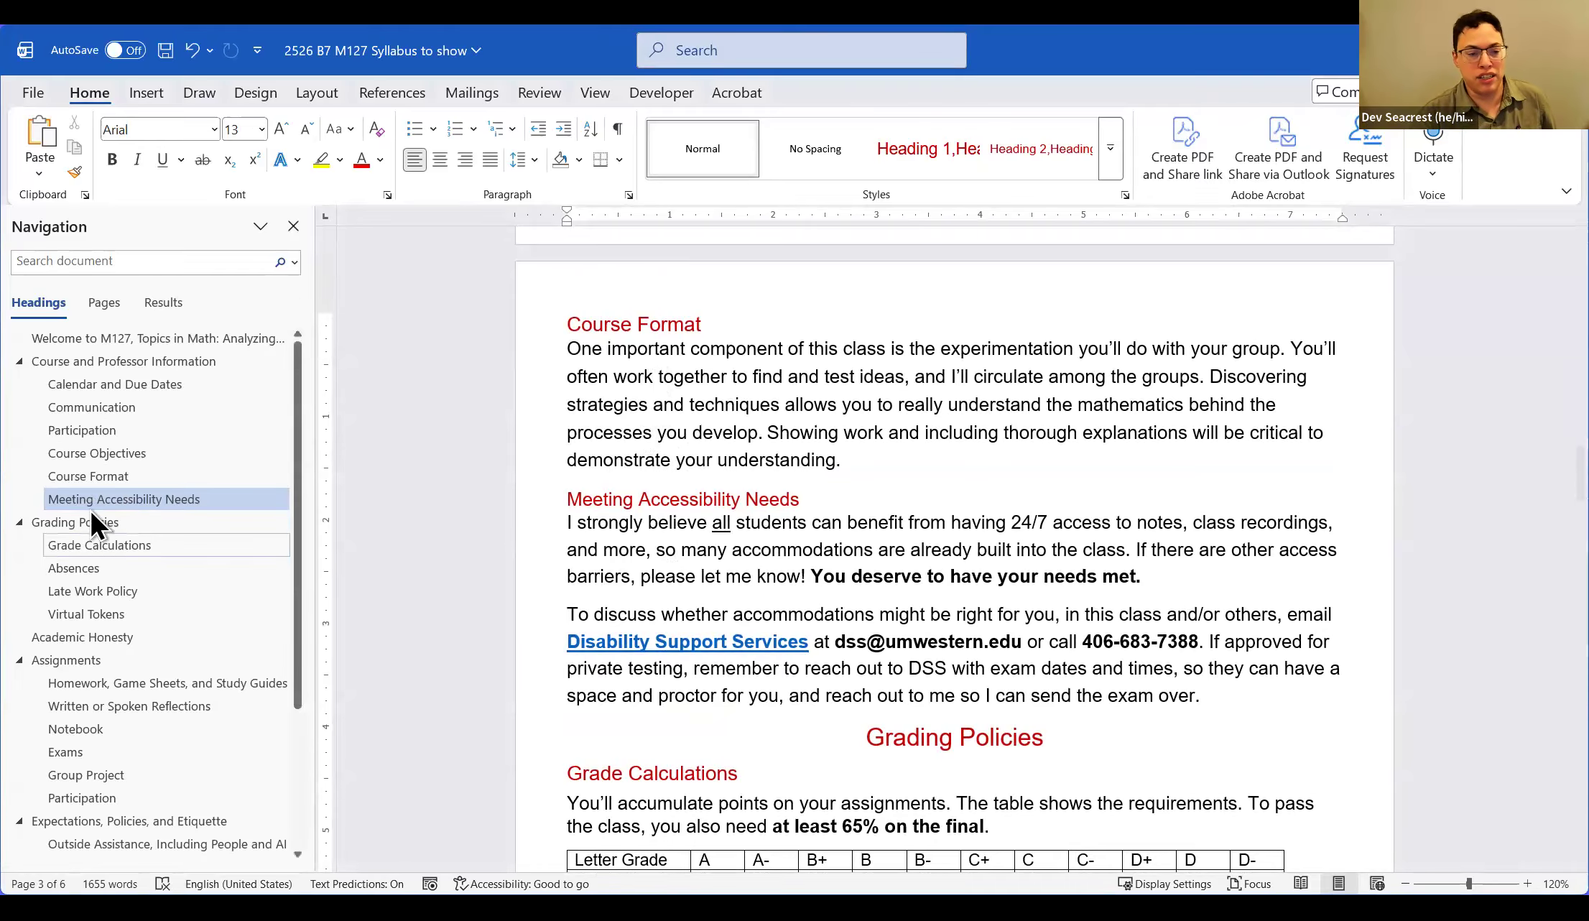
left_click_drag(107, 501, 124, 464)
left_click(579, 586)
scroll(557, 237, "down", 3)
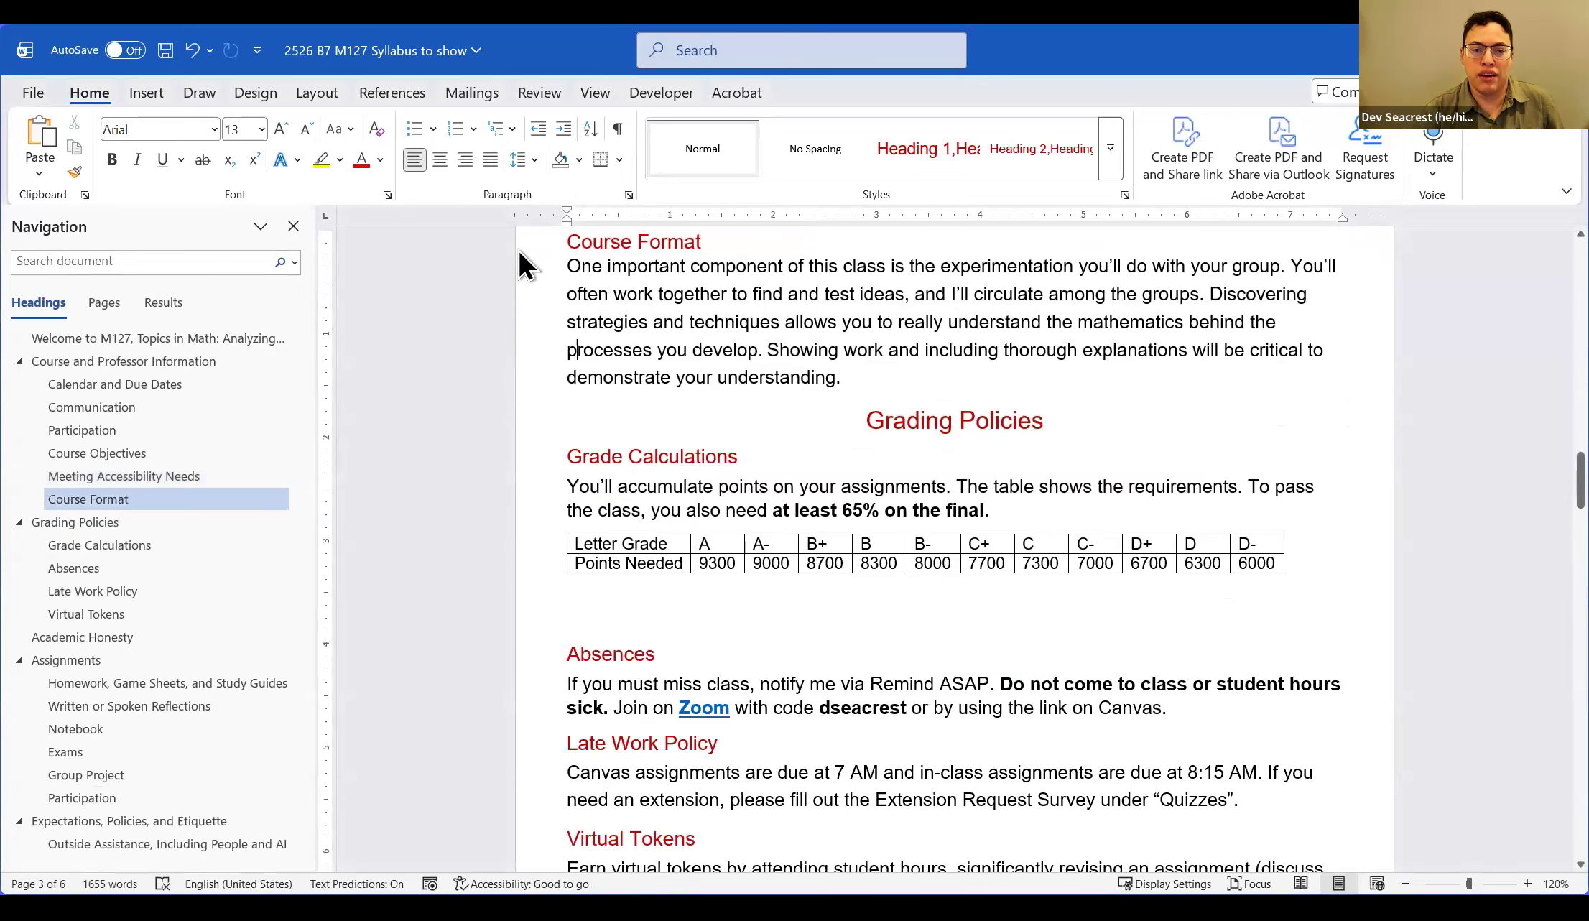
scroll(525, 361, "up", 3)
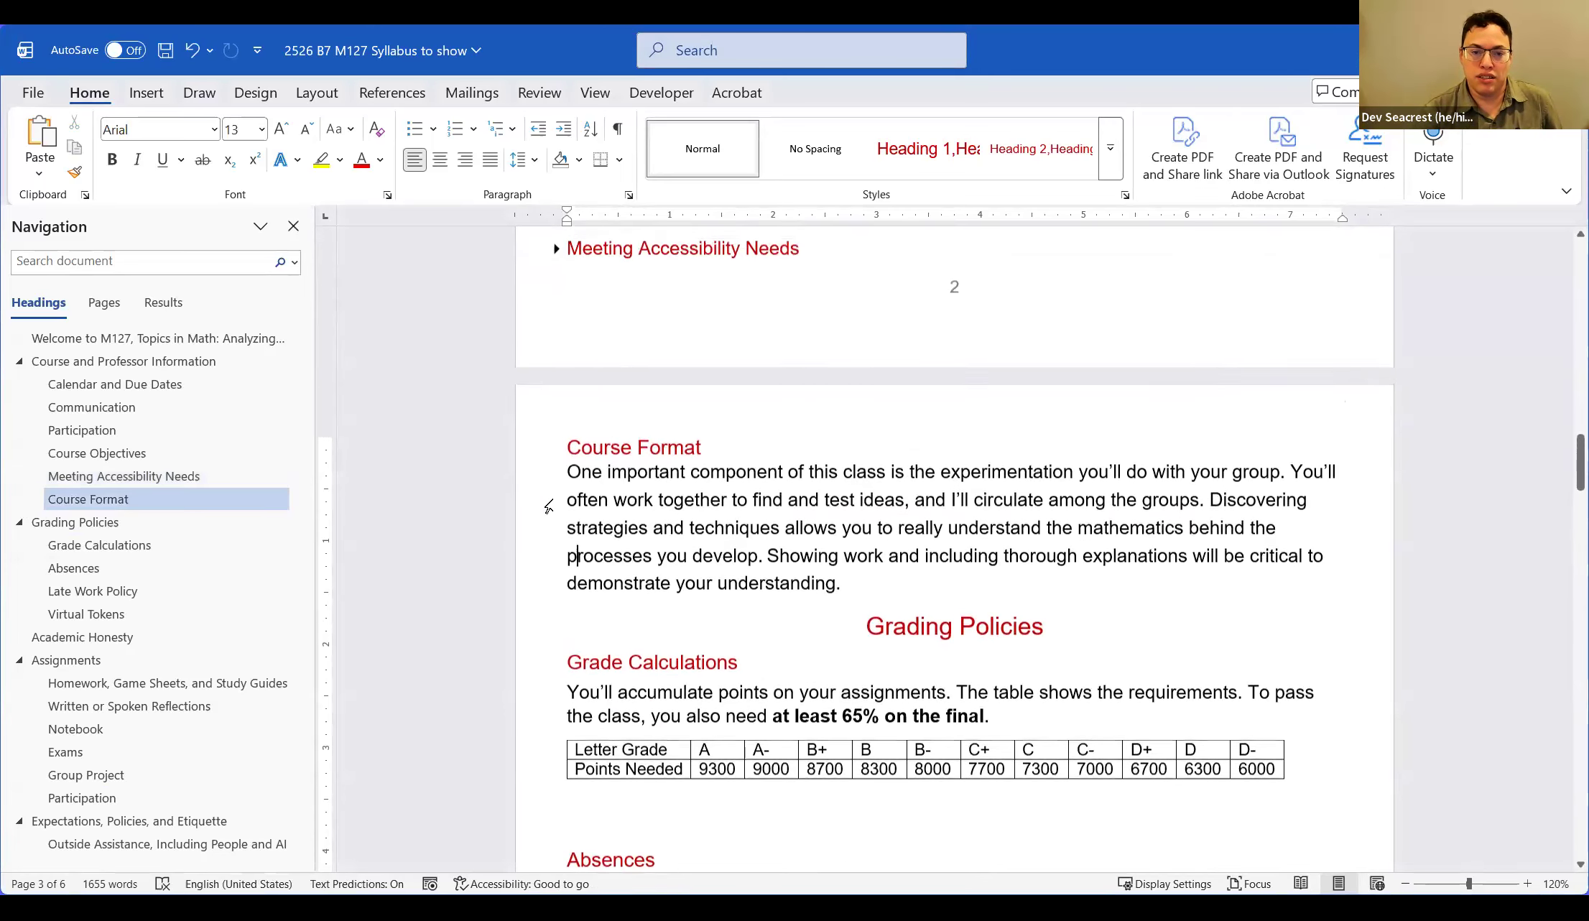
Move the collapsed Meeting Accessibility Needs heading in the document back below the Course Format section and expand it
left_click(566, 259)
left_click_drag(614, 253, 614, 618)
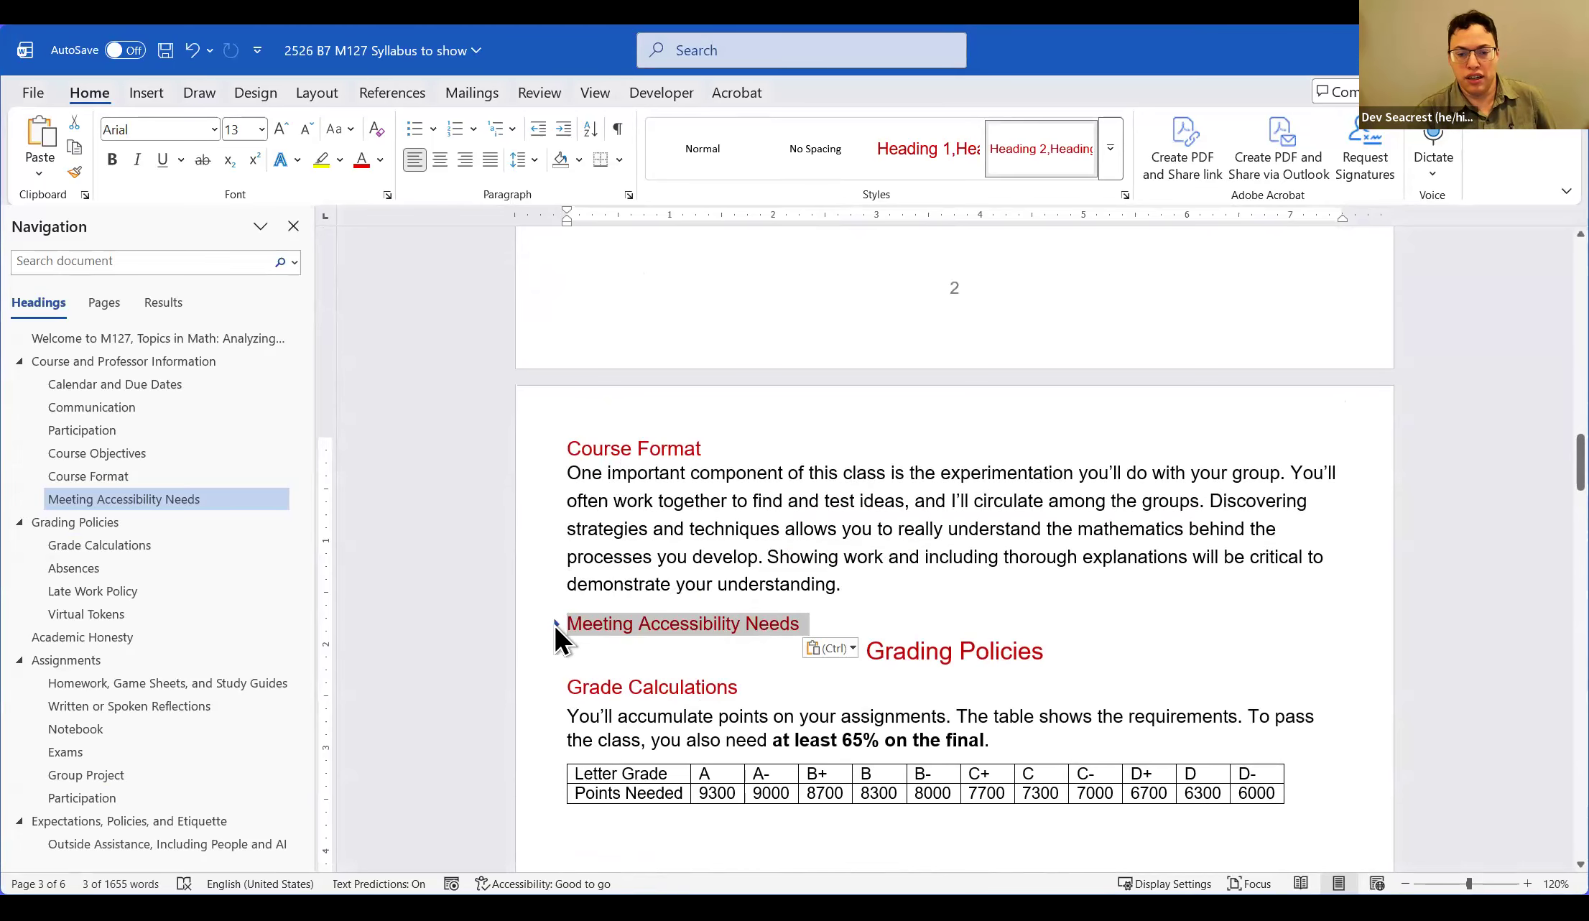
left_click(557, 624)
left_click(557, 623)
left_click(557, 624)
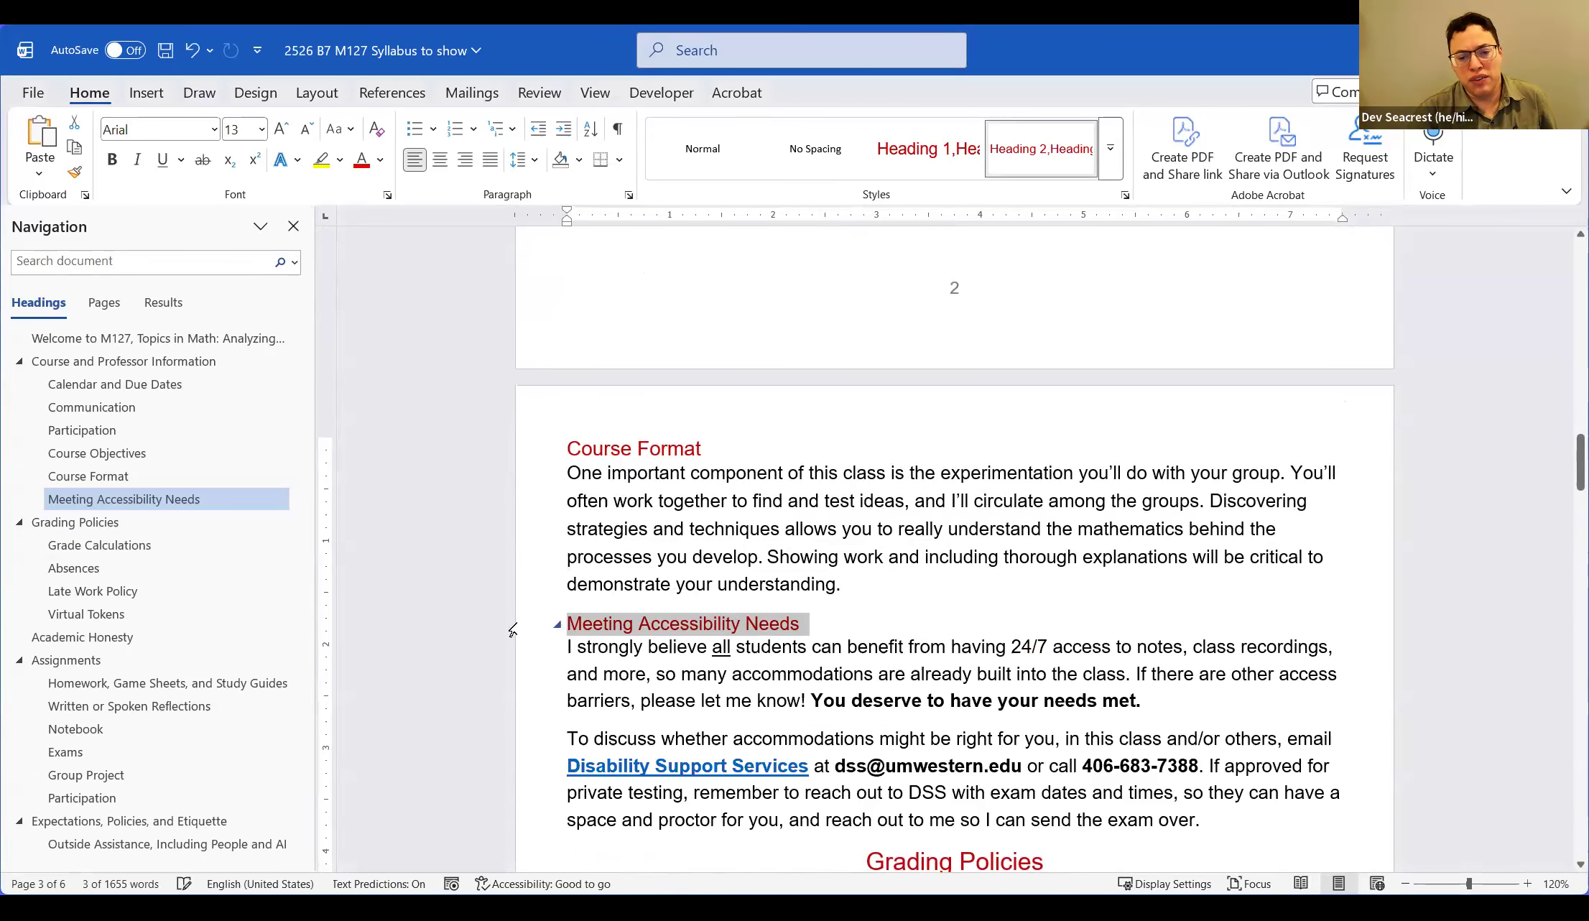
Move the heading and full text of Meeting Accessibility Needs above Course Format in the document and collapse the moved section
left_click_drag(507, 659, 530, 834)
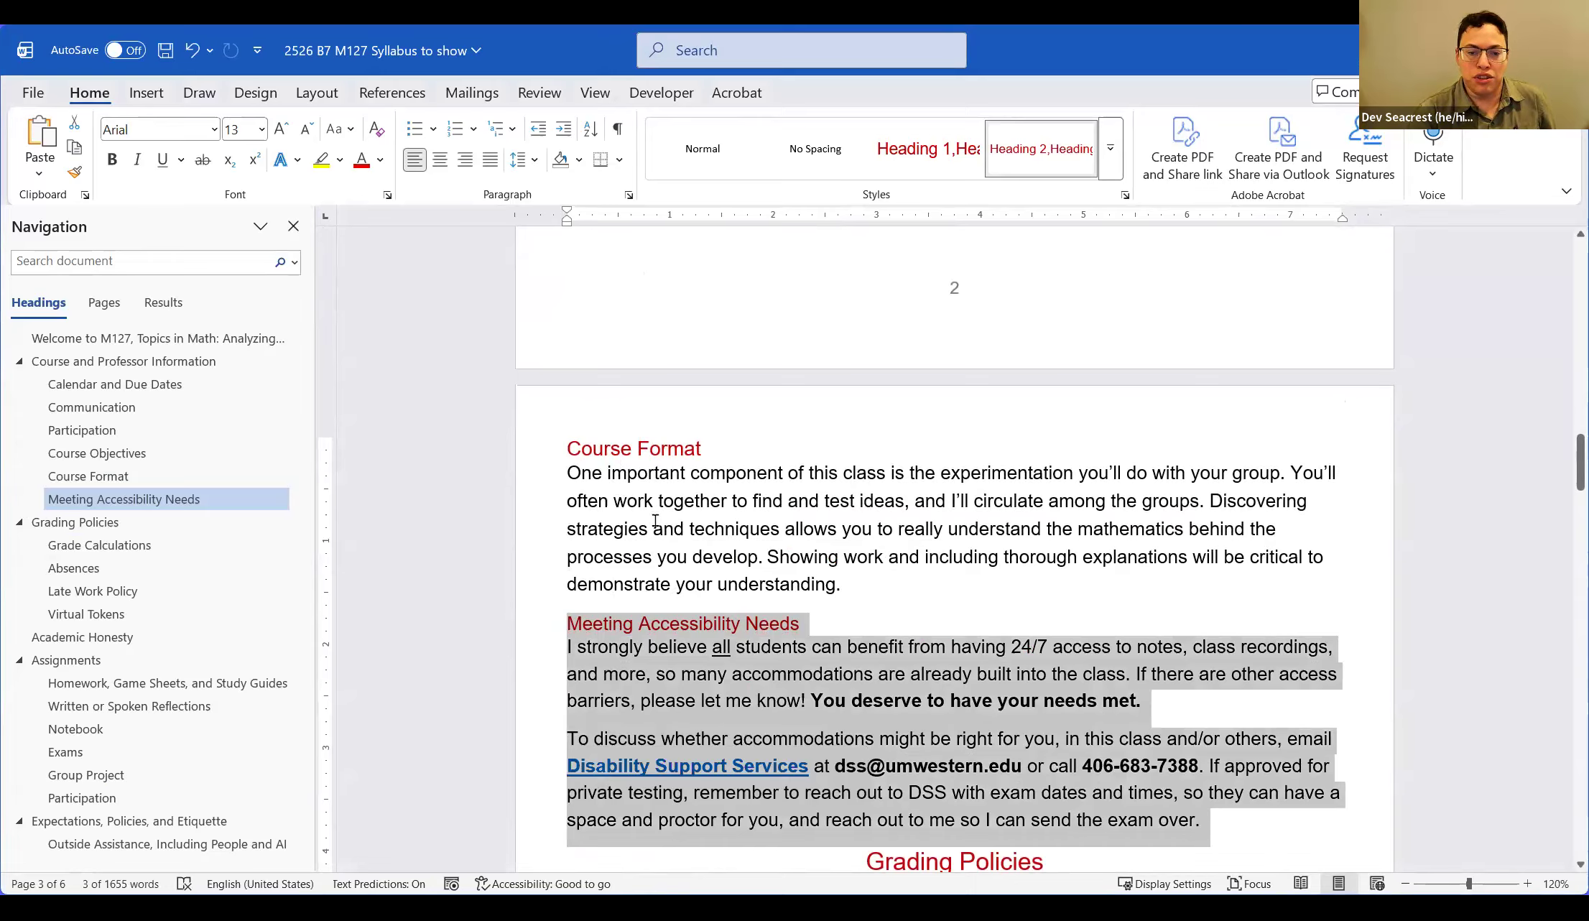
left_click_drag(610, 678, 558, 451)
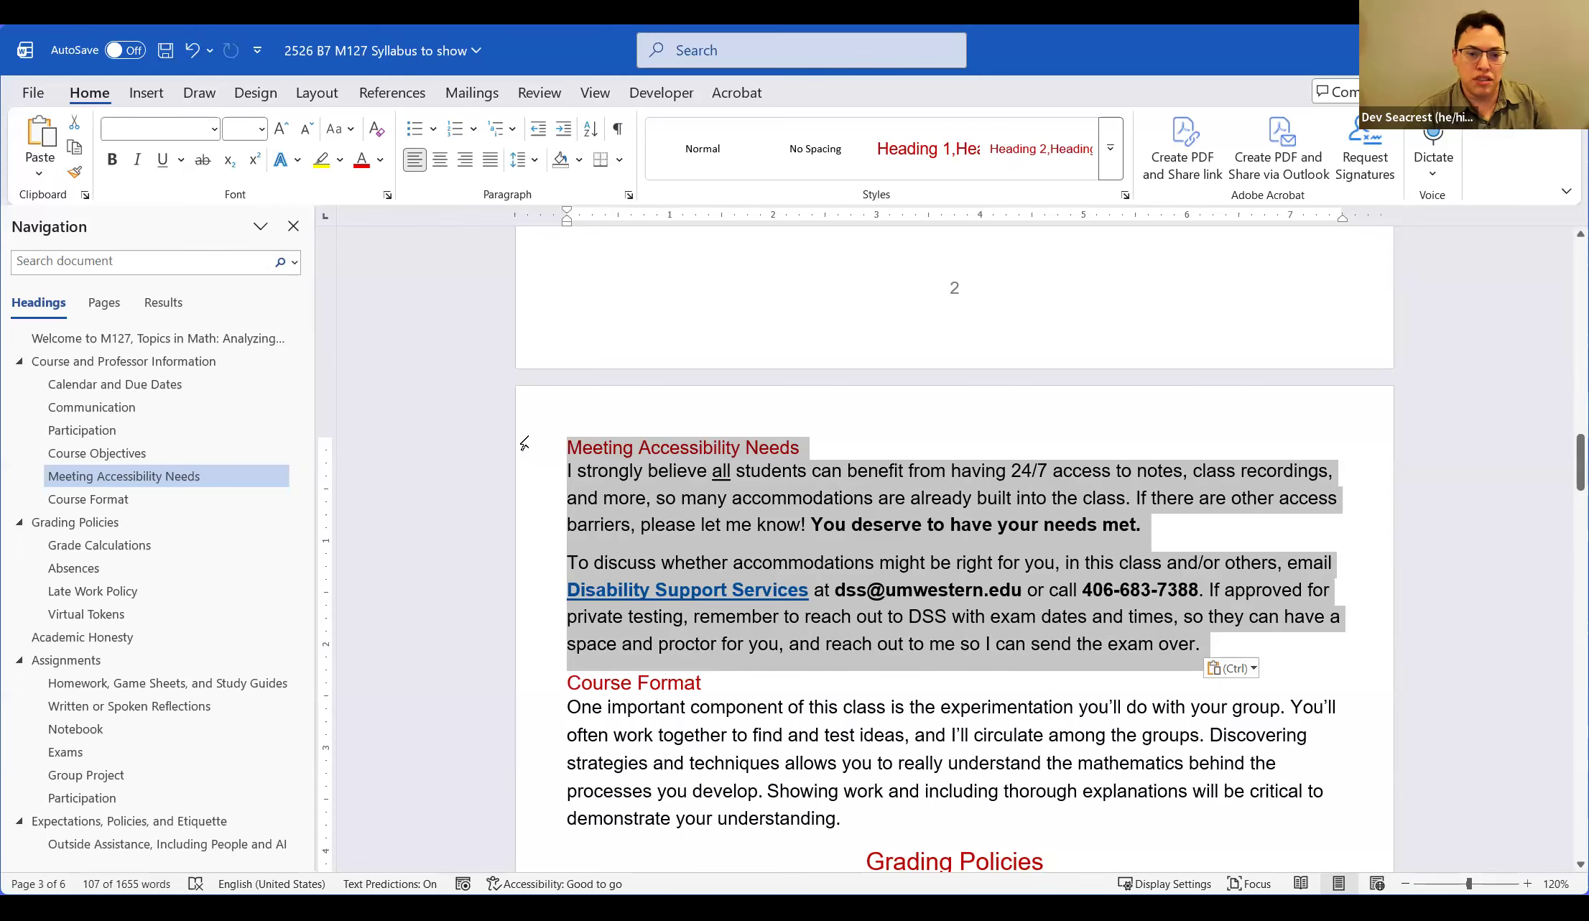
left_click(558, 449)
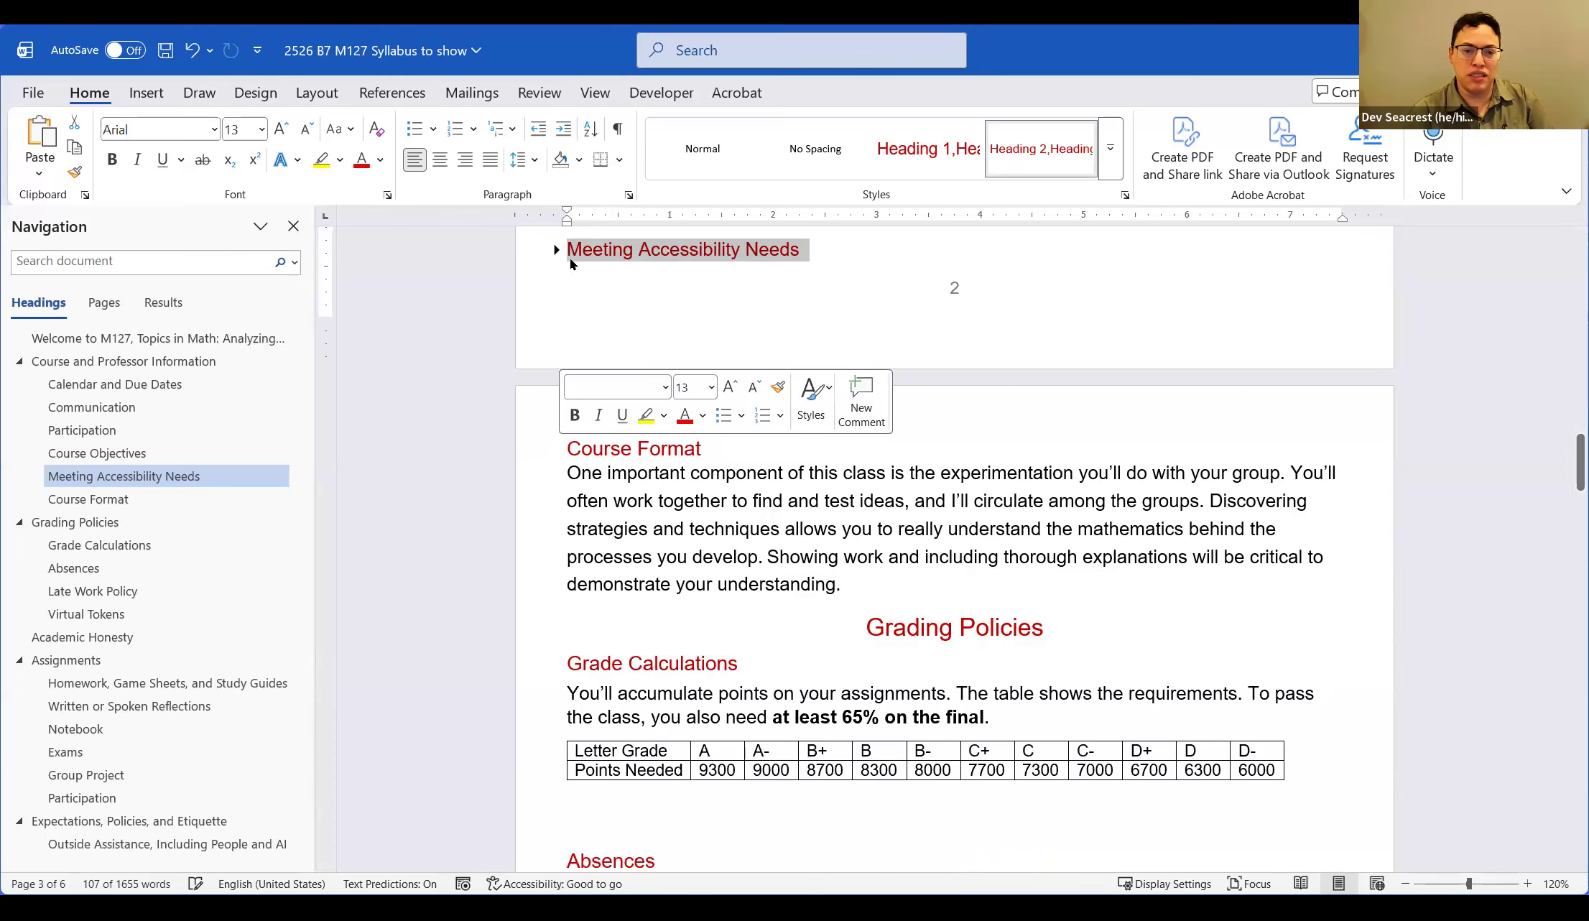
Collapse the Course Format section and cut it from above Grading Policies
left_click(558, 450)
left_click(487, 447)
key("ctrl+c")
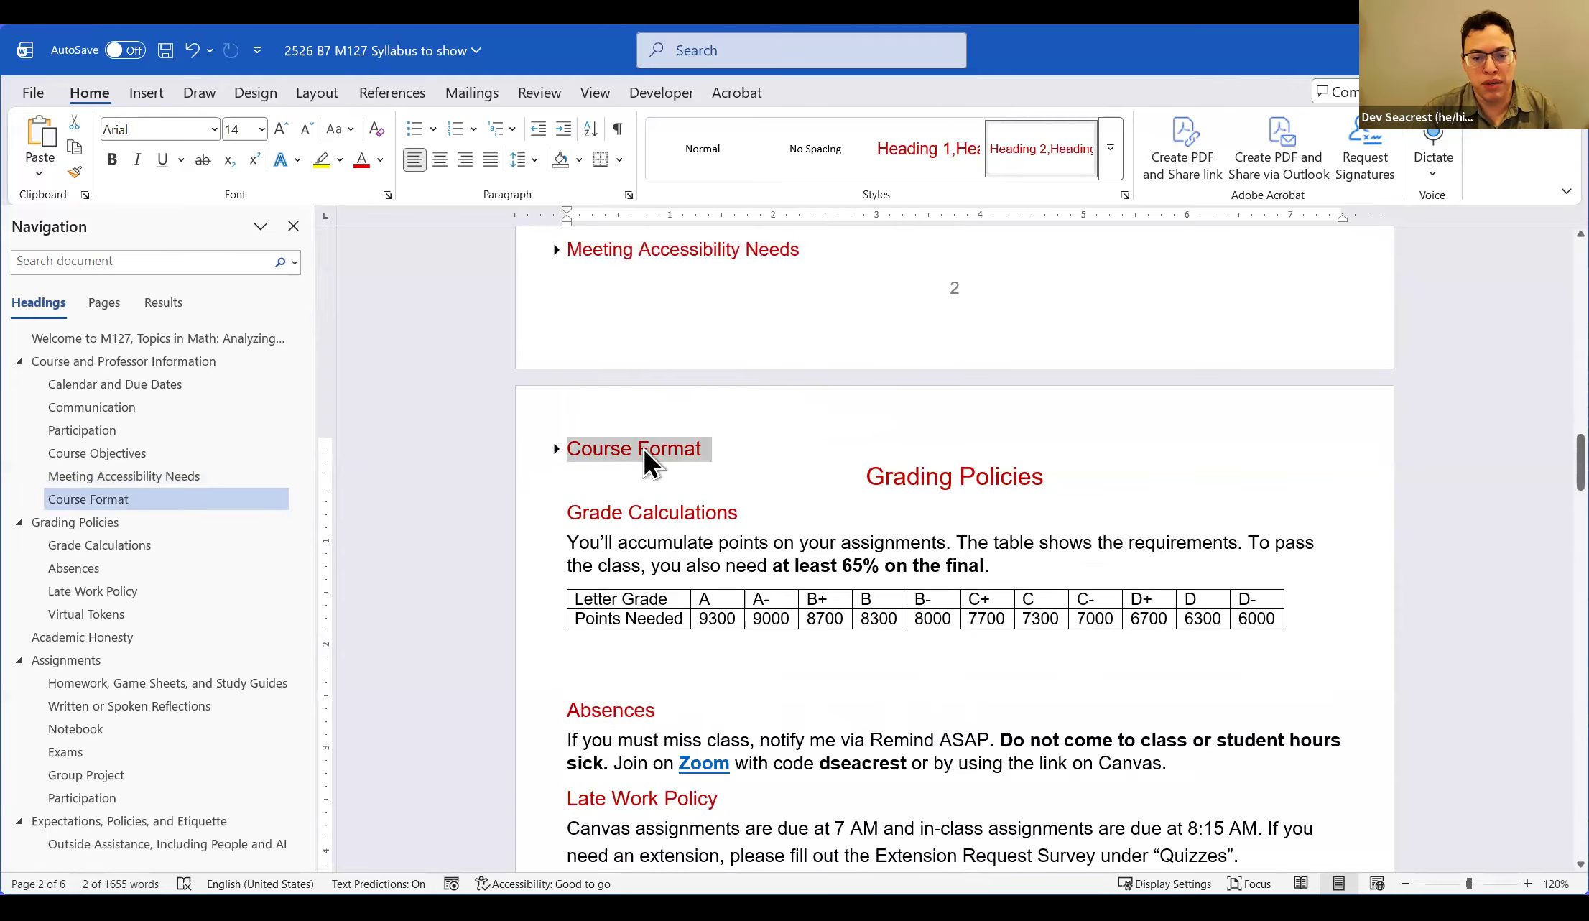
right_click(622, 447)
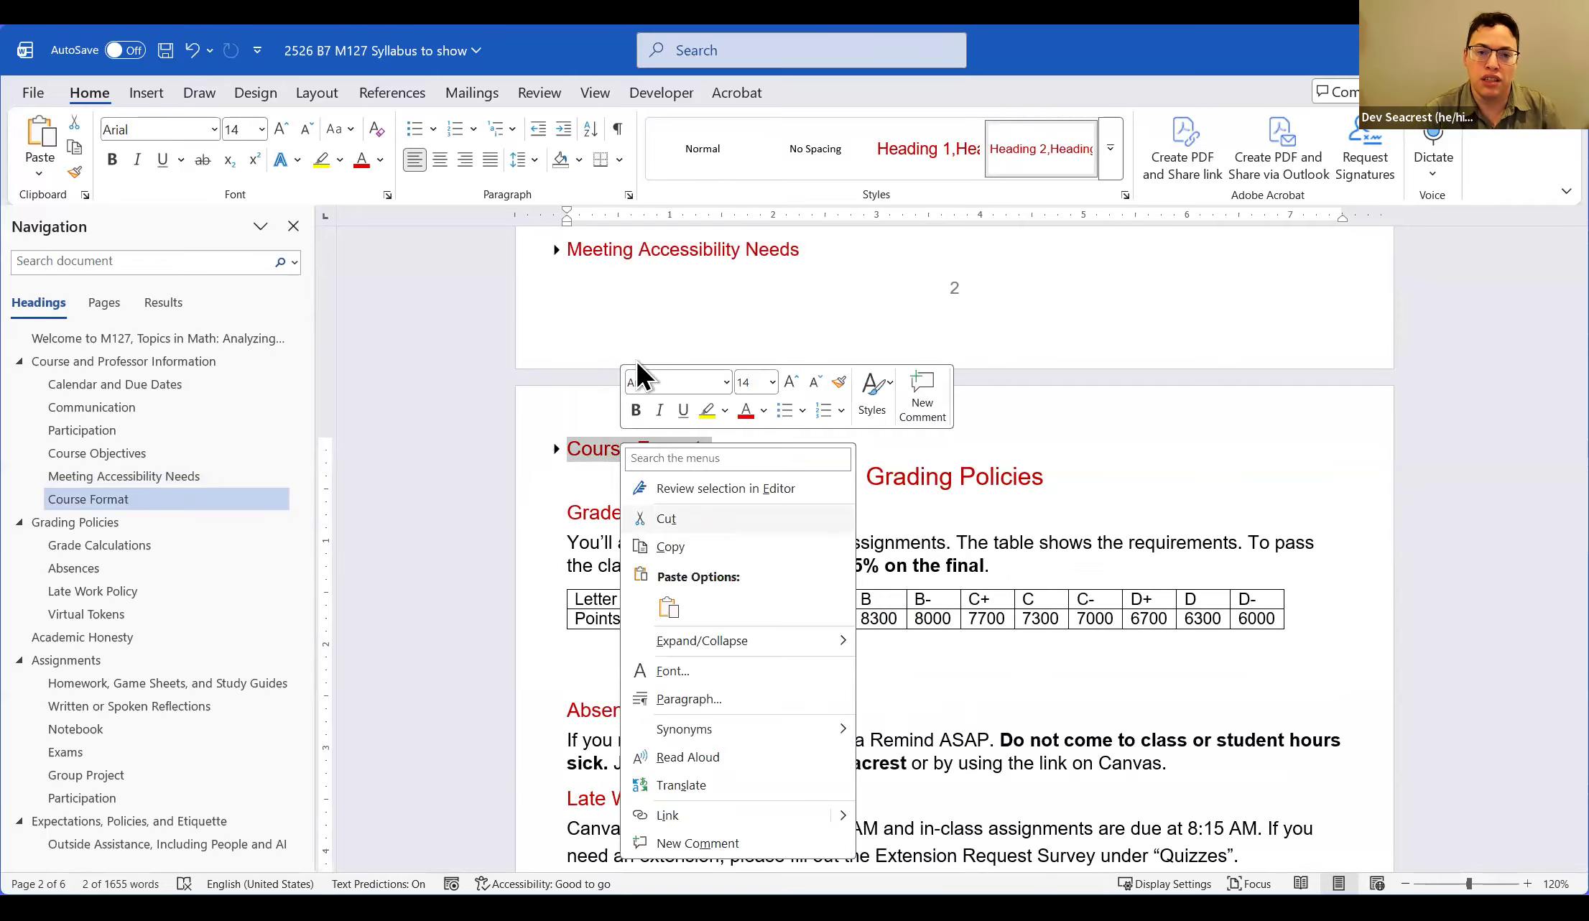
key("t")
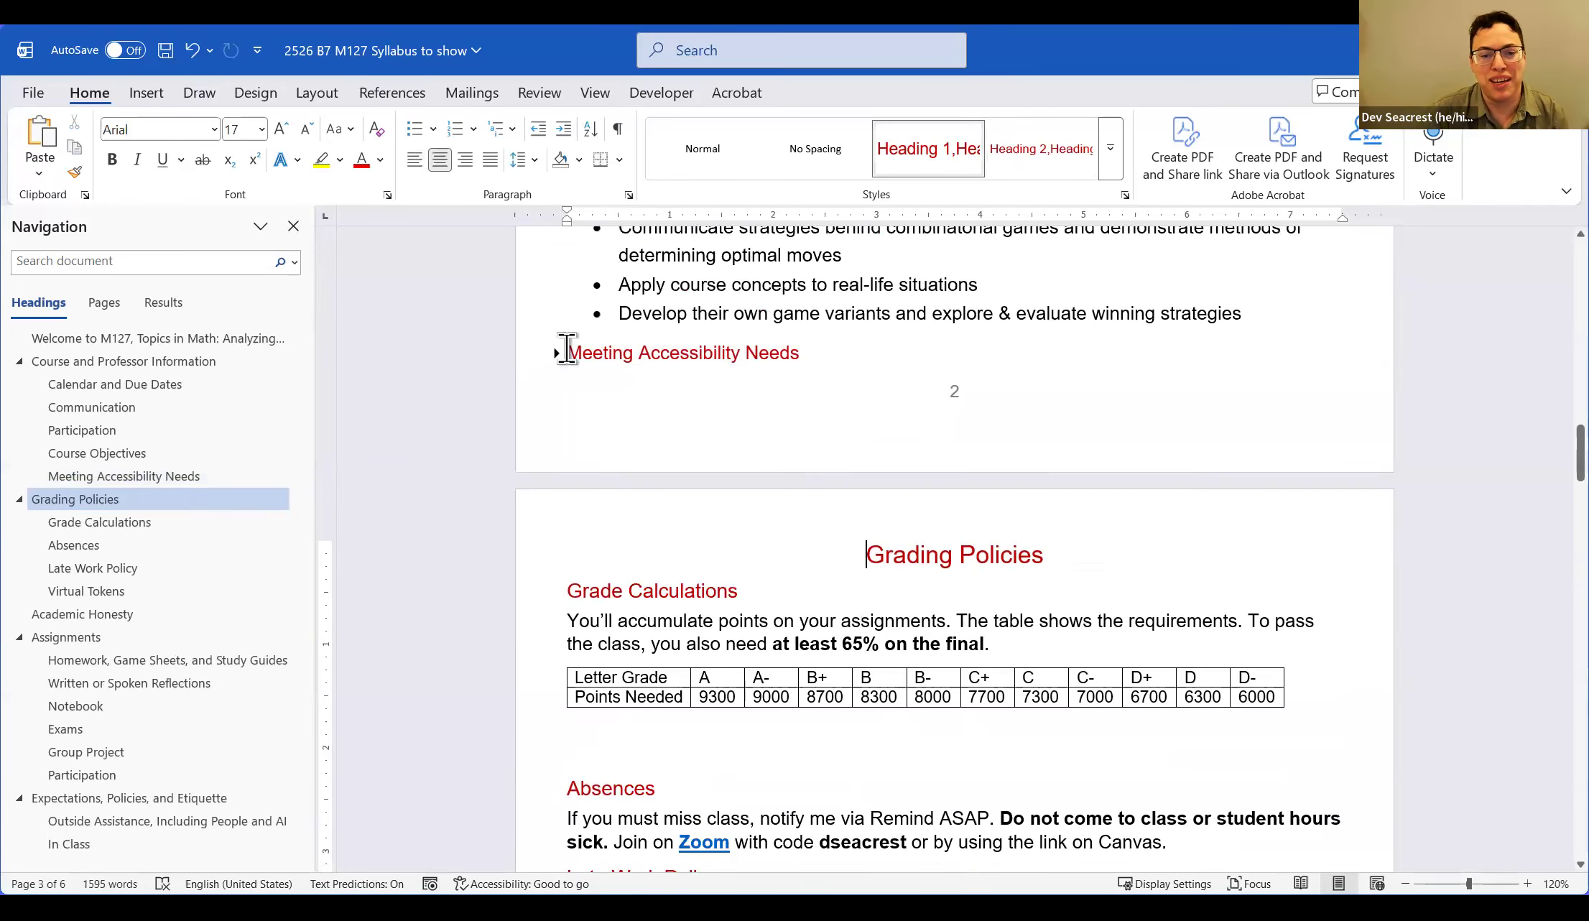
Paste the Course Format section before the Meeting Accessibility Needs heading with its formatting, and expand Meeting Accessibility Needs
right_click(568, 355)
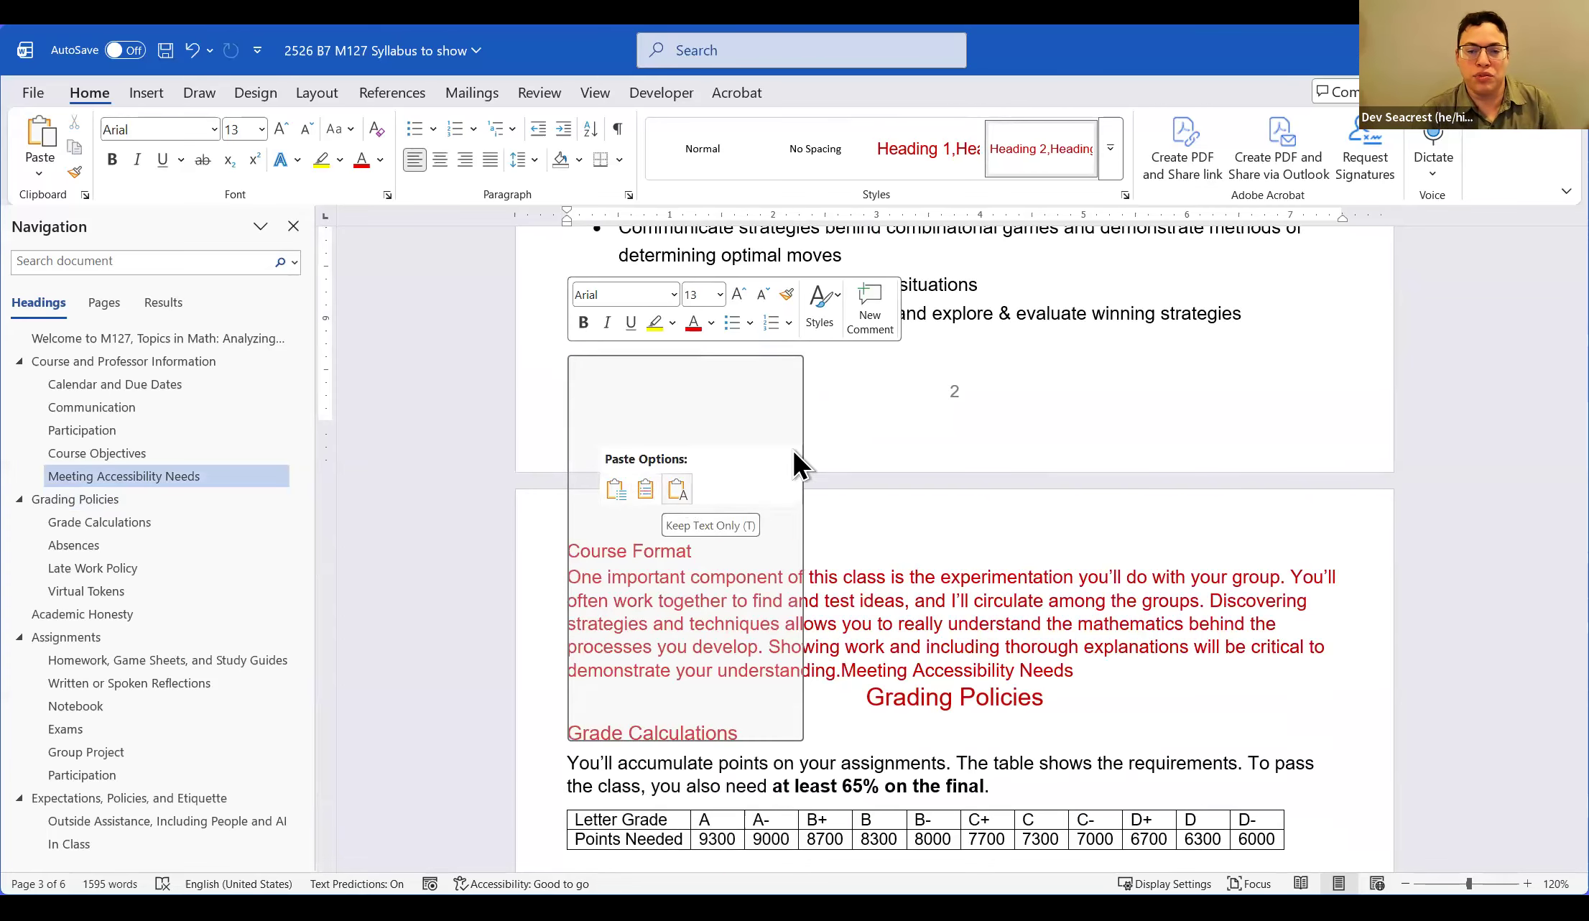
key("Escape")
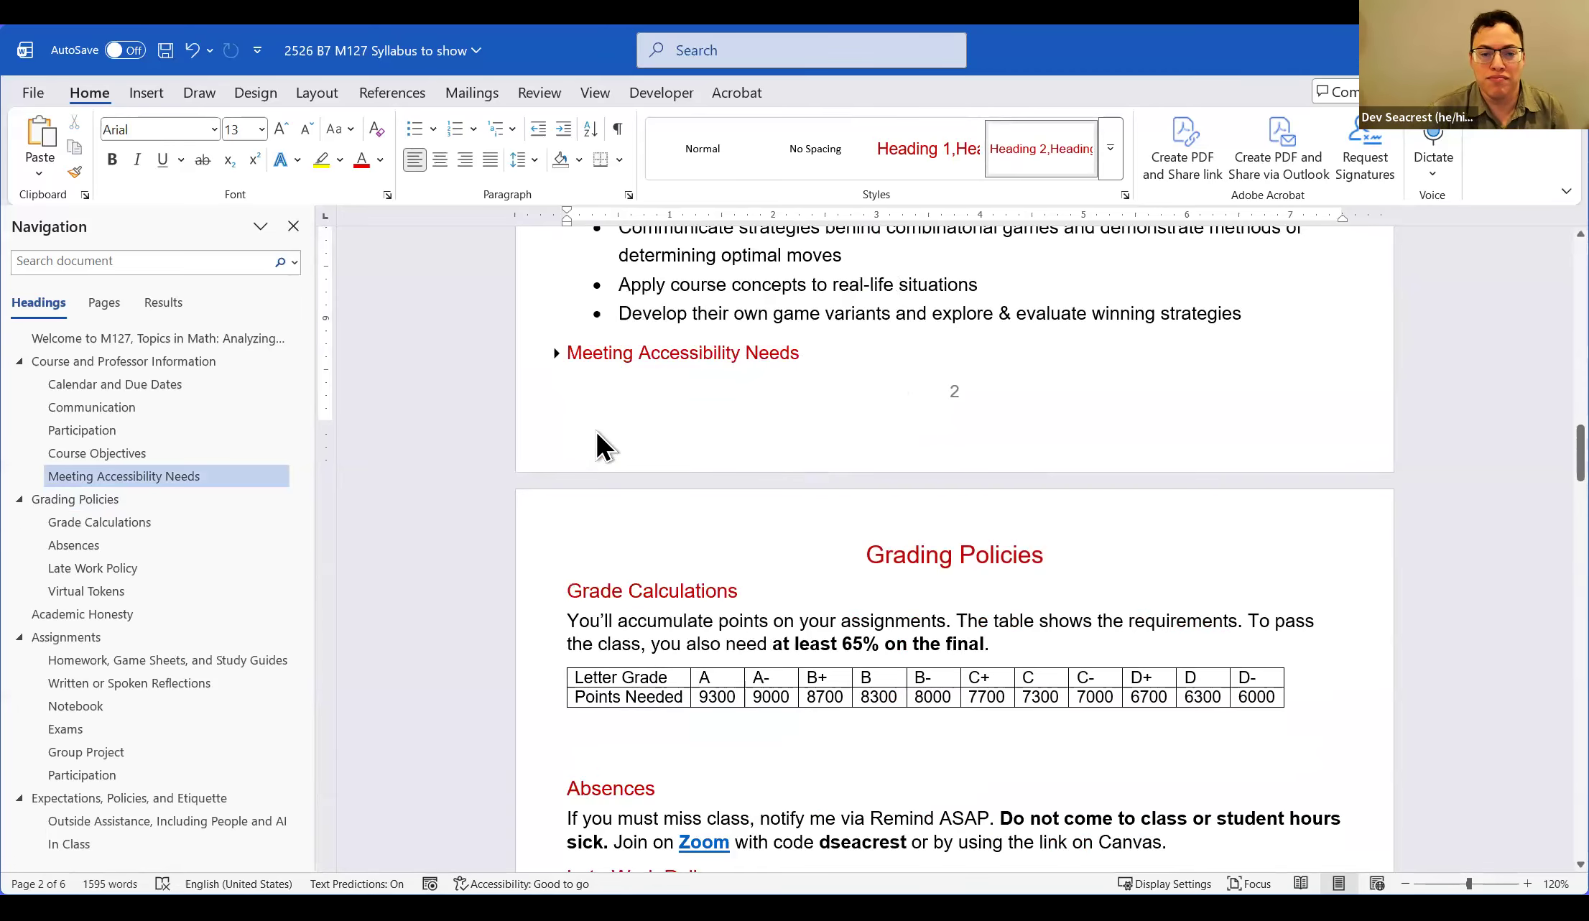
key("ctrl+v")
left_click(557, 354)
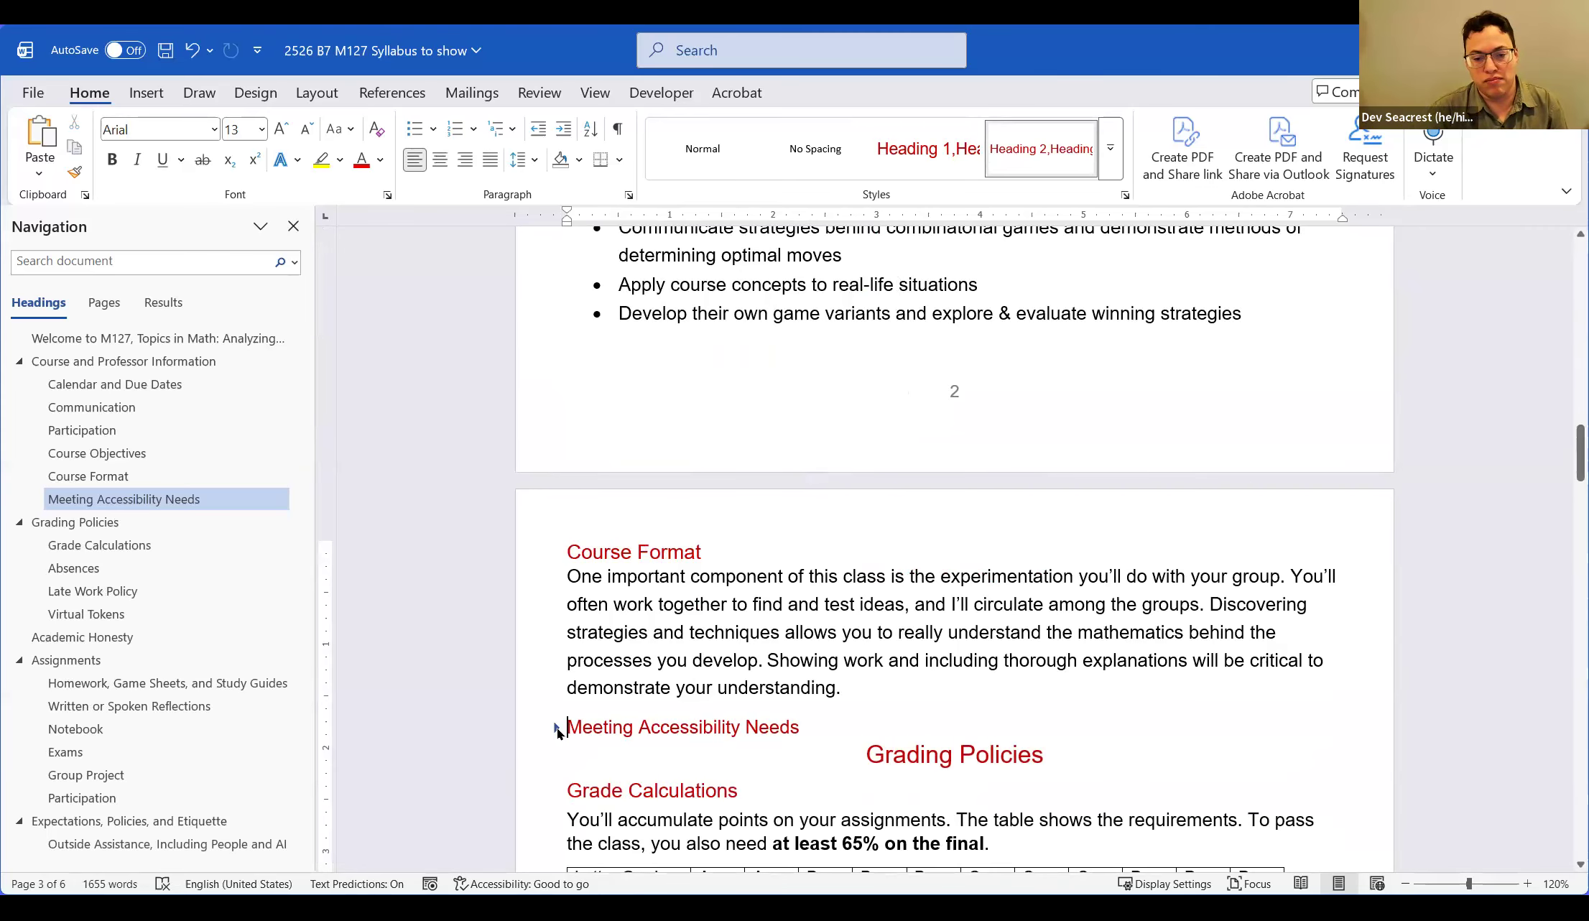
left_click(556, 727)
scroll(652, 489, "down", 3)
scroll(653, 489, "down", 1)
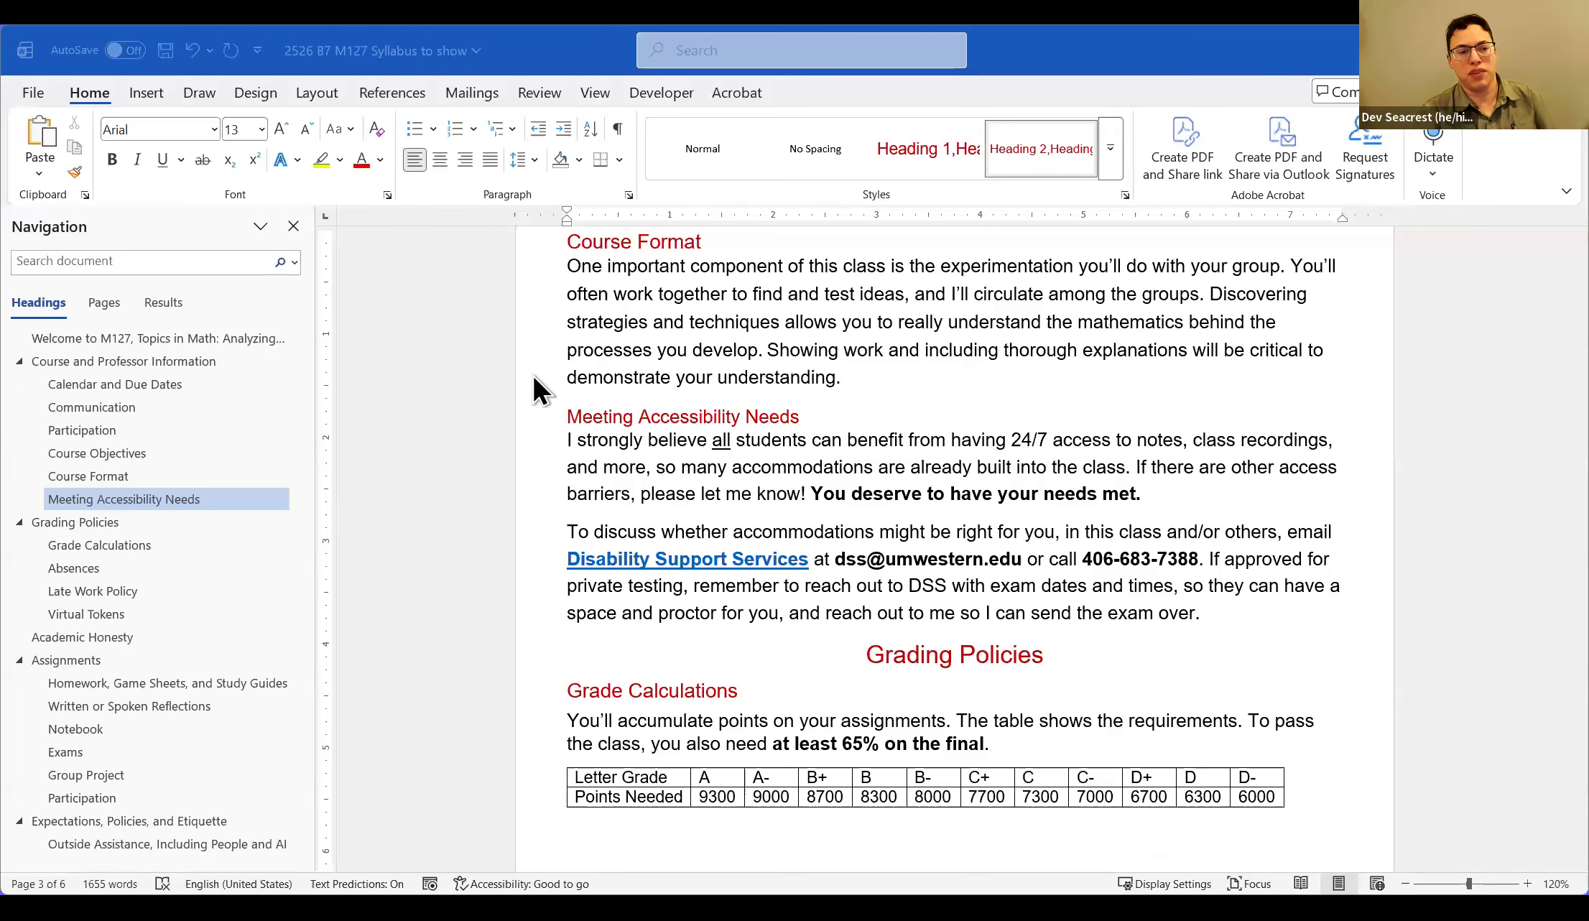
left_click(532, 372)
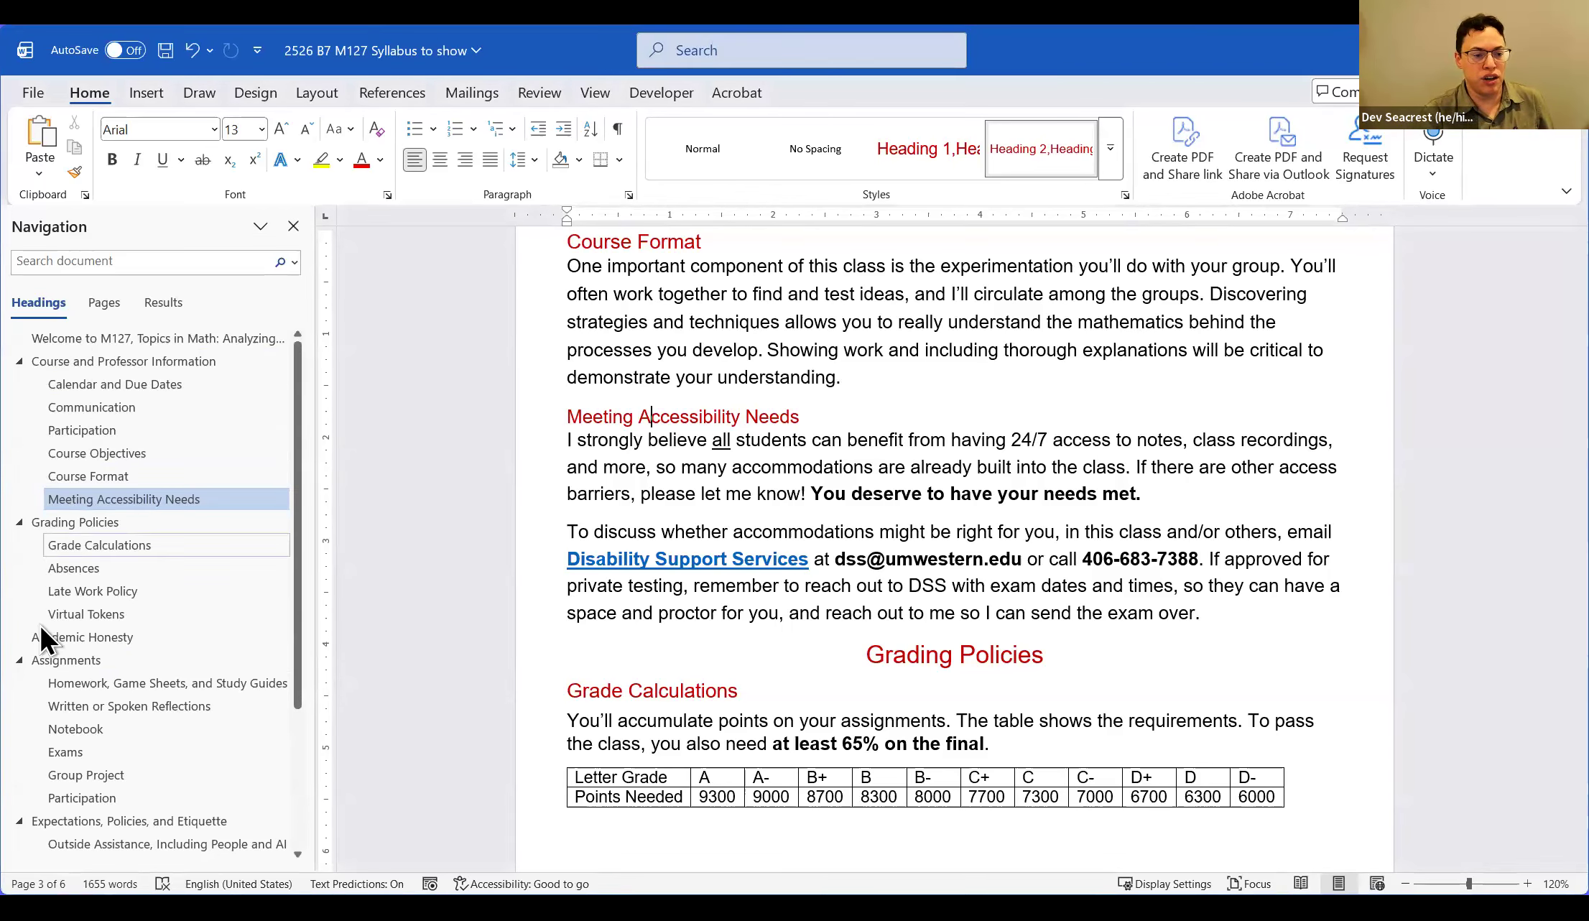
Change the Academic Honesty heading to the Heading 2 style so it sits under Grading Policies
scroll(37, 610, "down", 2)
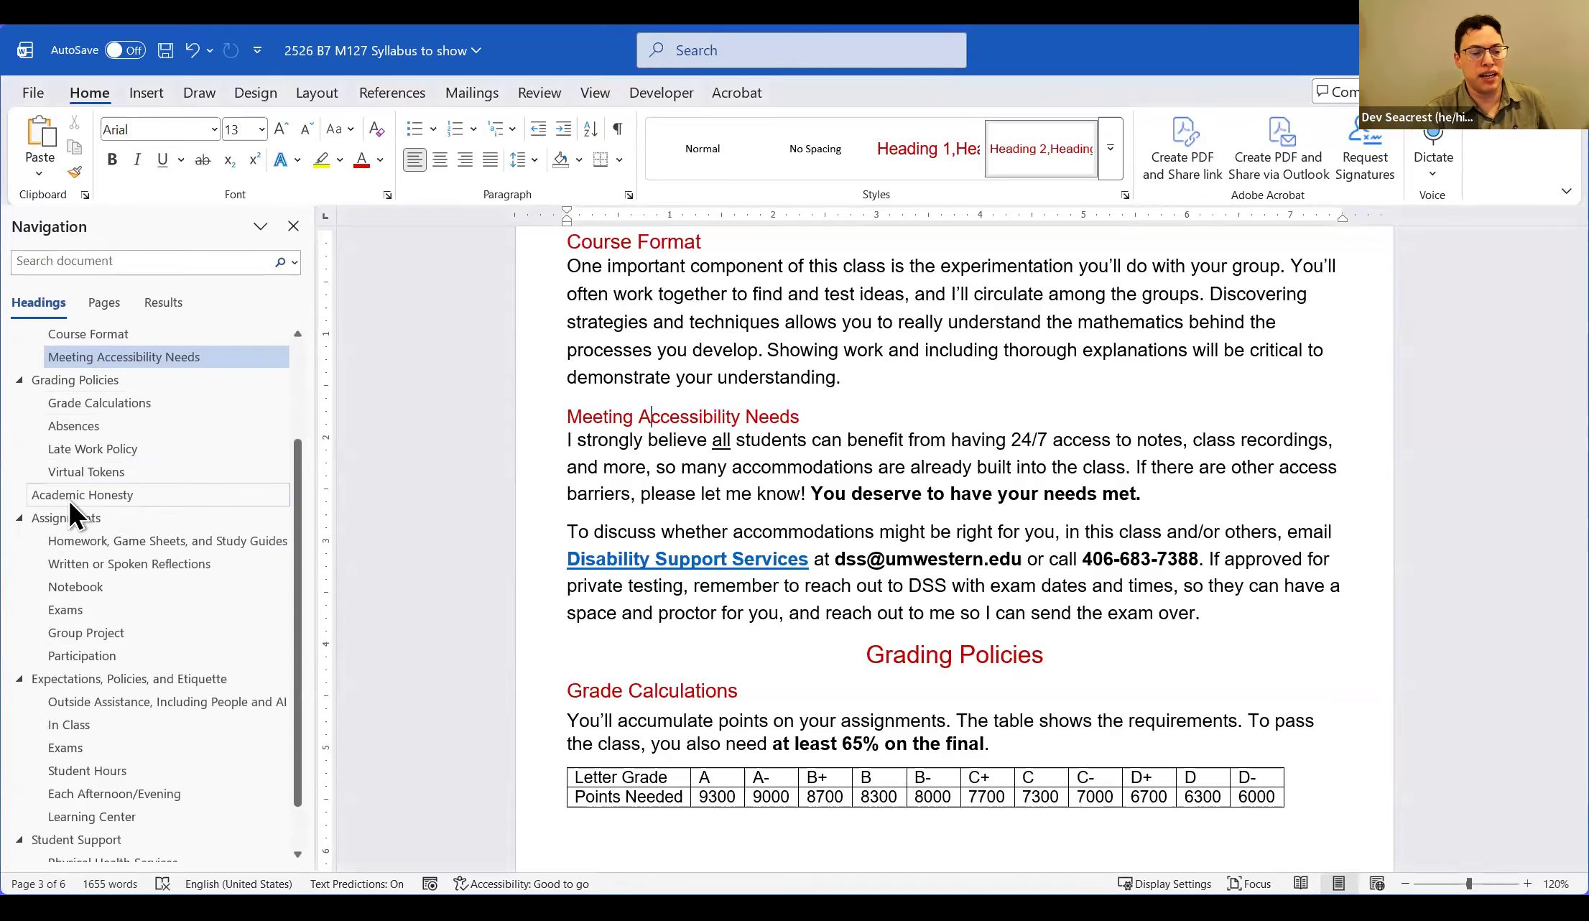
left_click(100, 490)
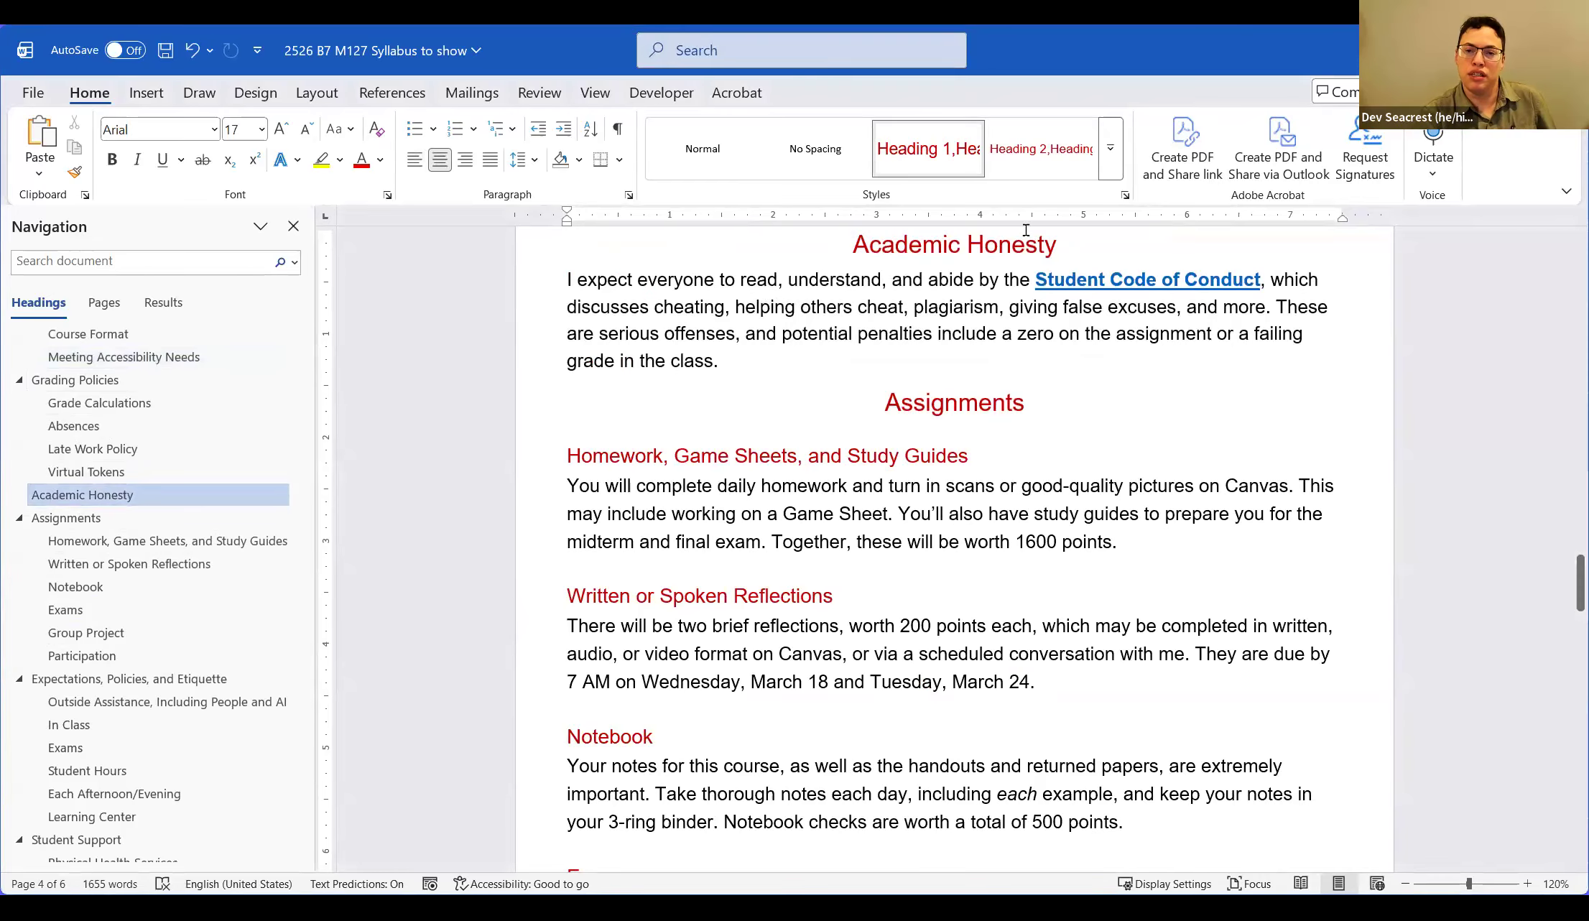
left_click(1032, 147)
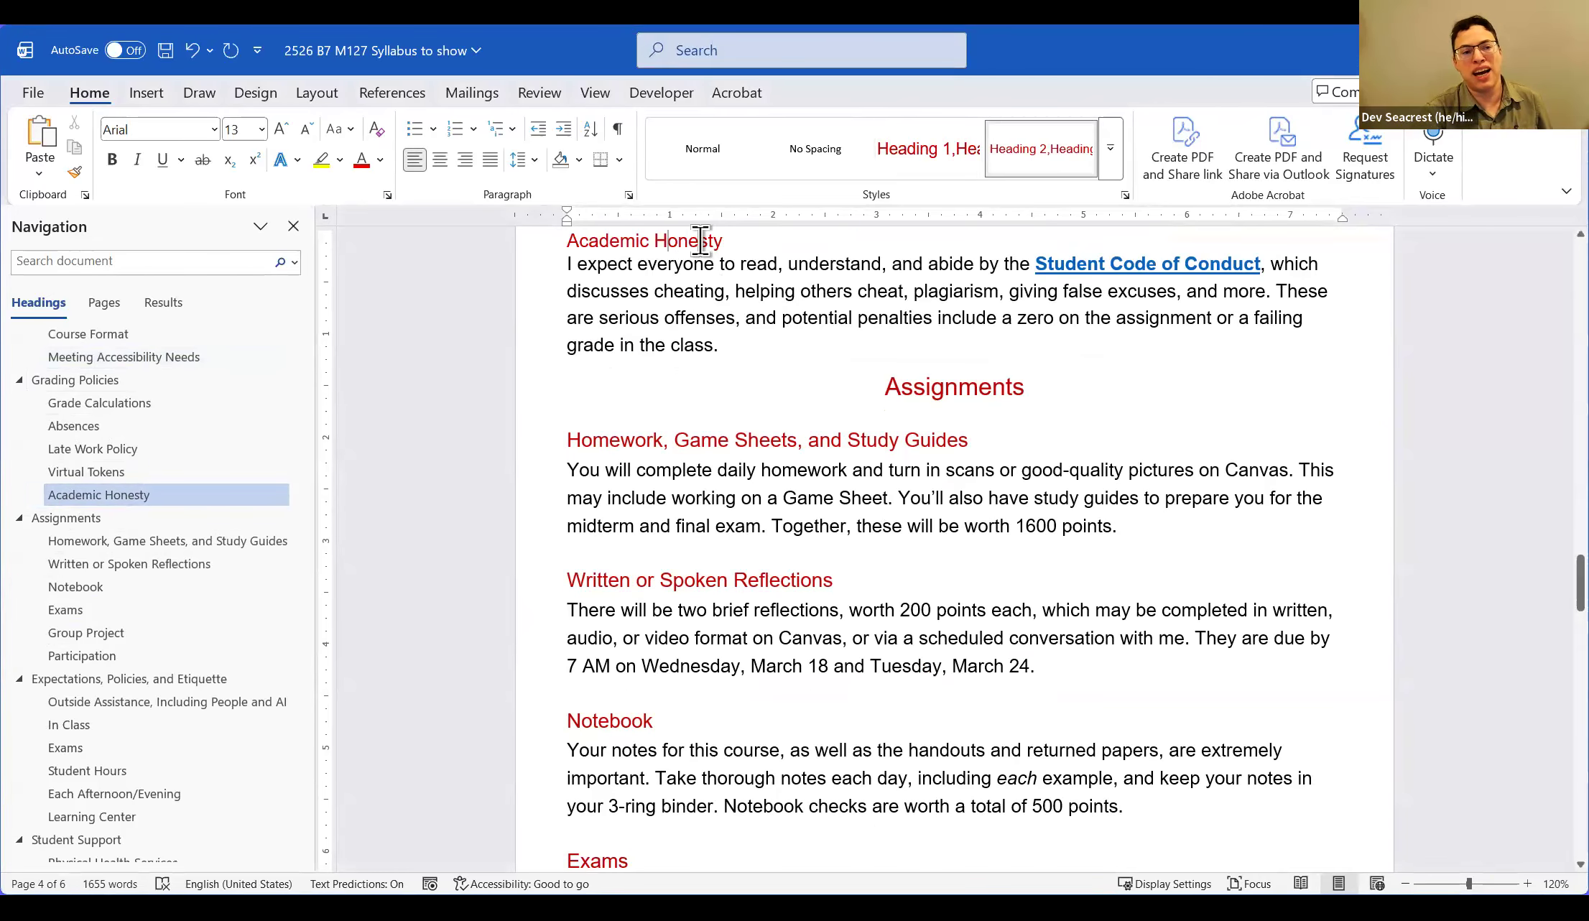
scroll(617, 255, "up", 1)
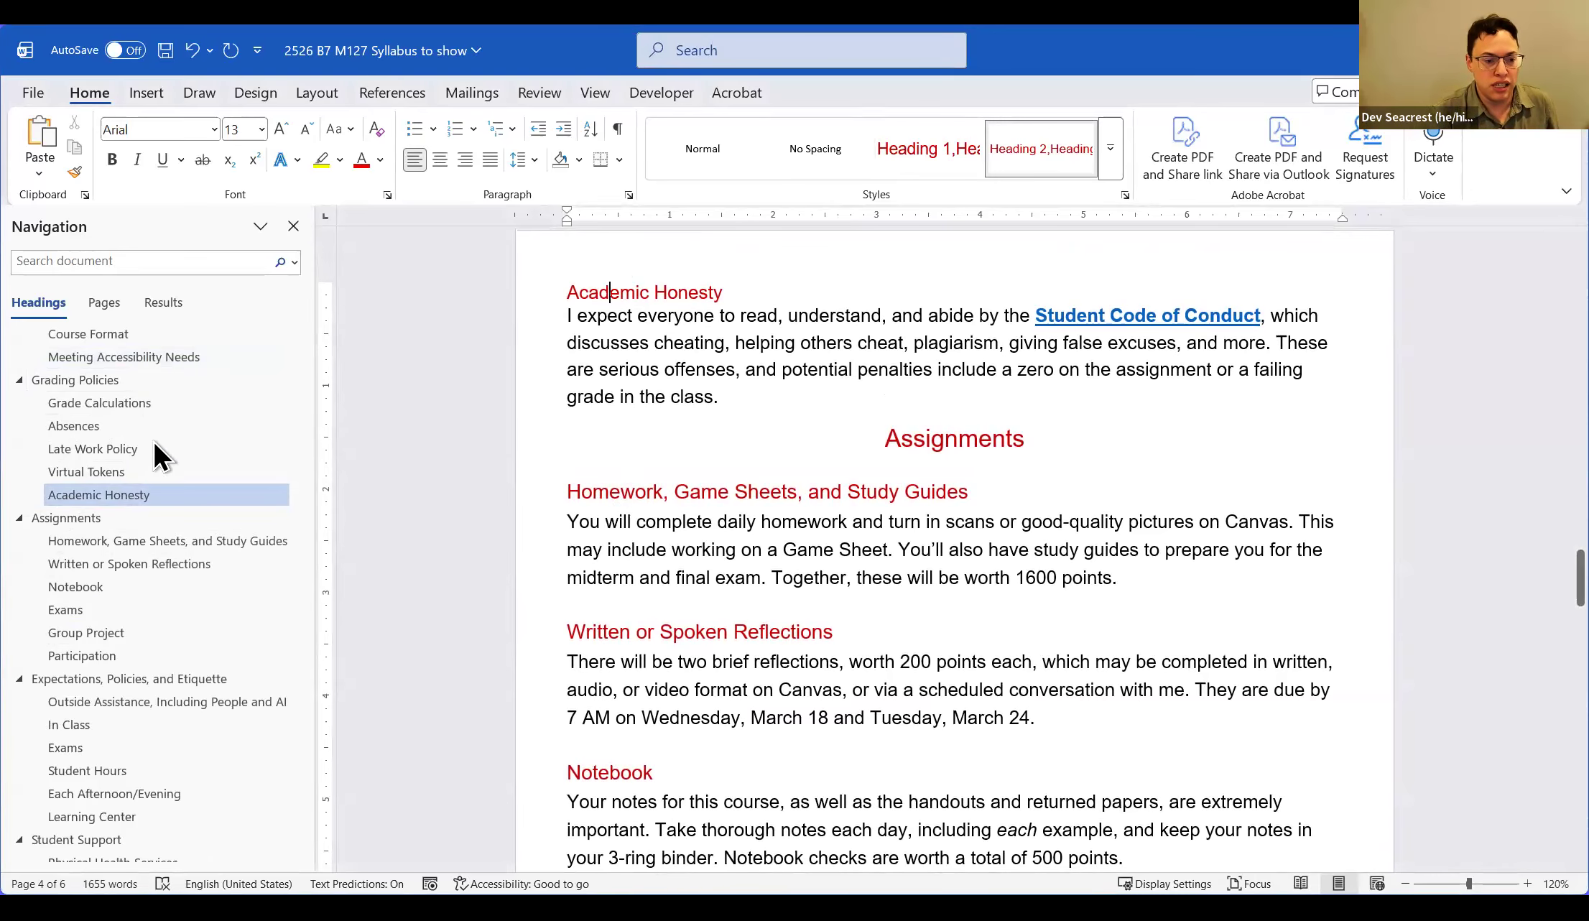
Collapse every main section in the heading outline, from Course and Professor Information through Student Support, so only the top-level headings are listed
left_click(18, 518)
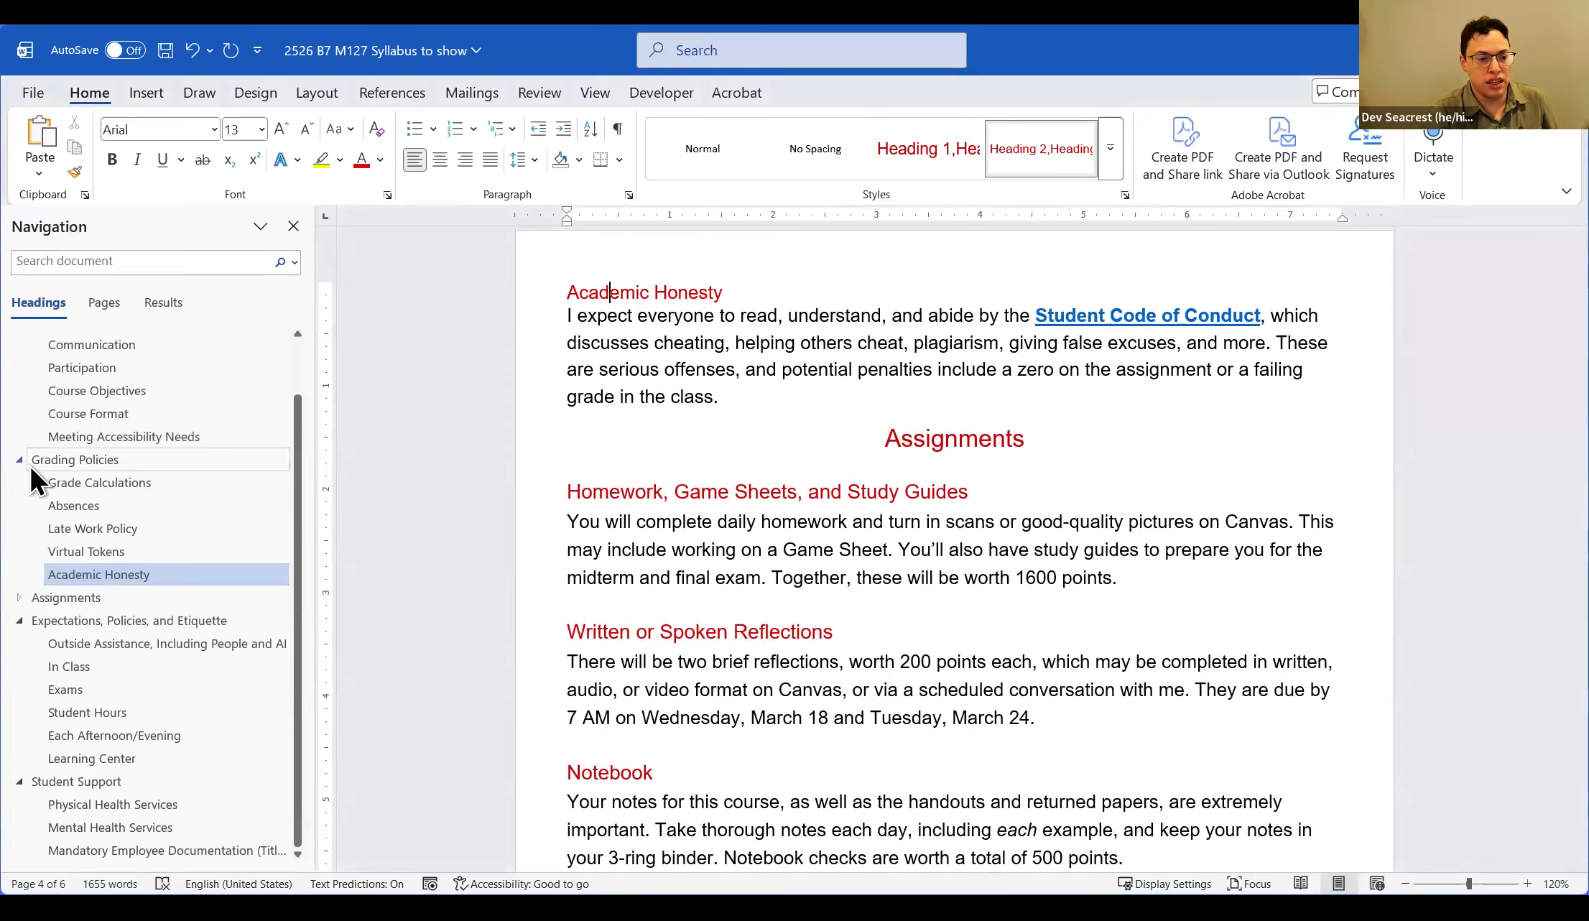
left_click(19, 460)
left_click(19, 360)
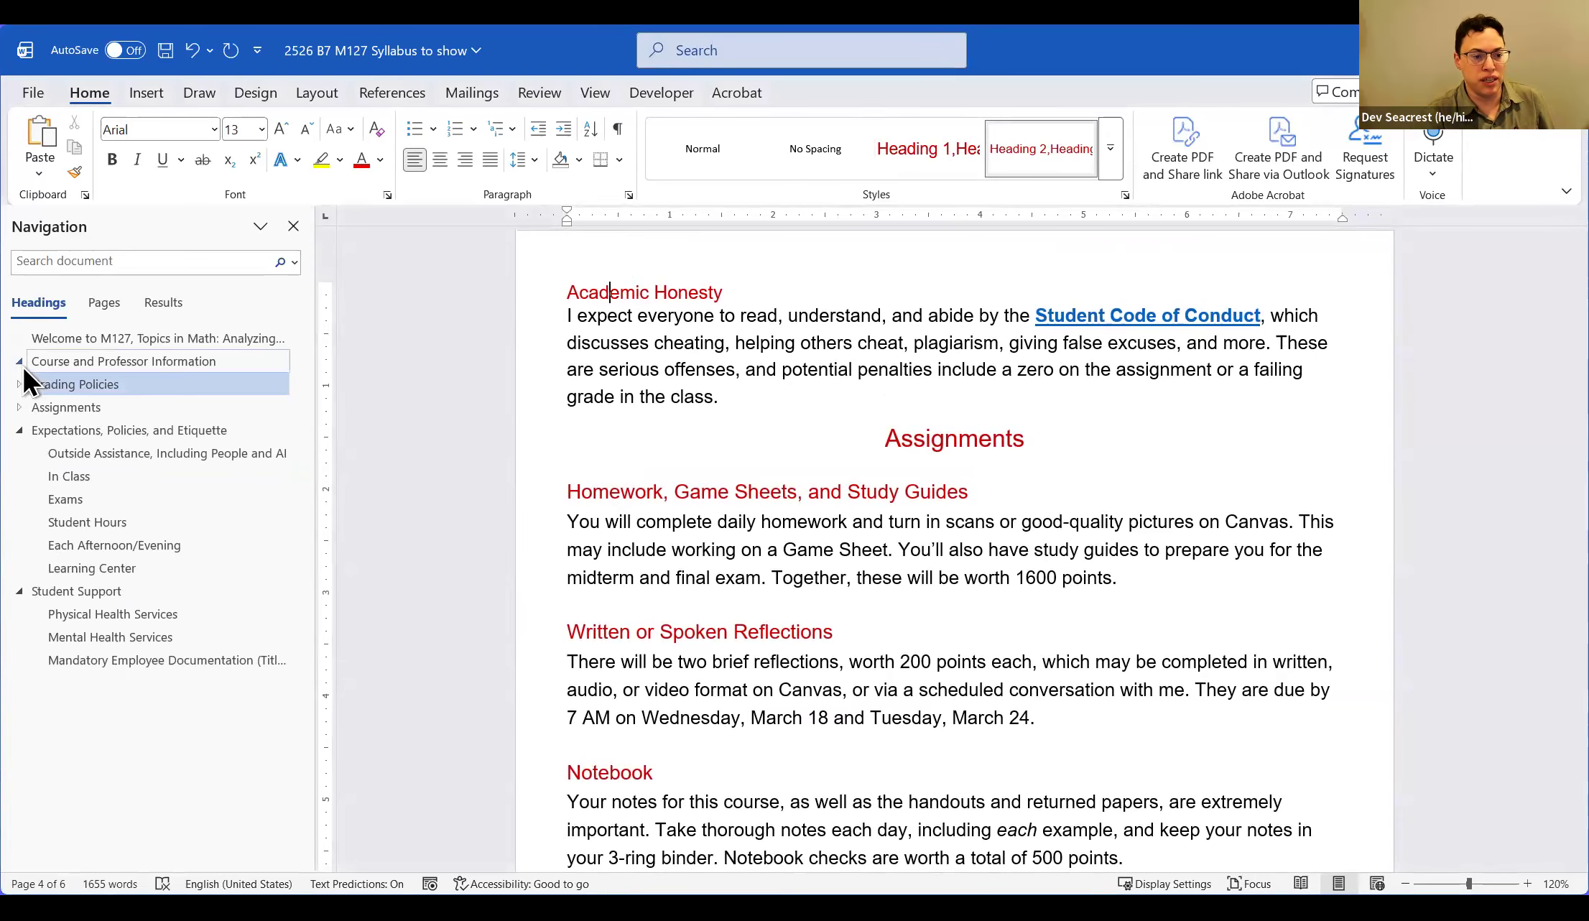
left_click(19, 431)
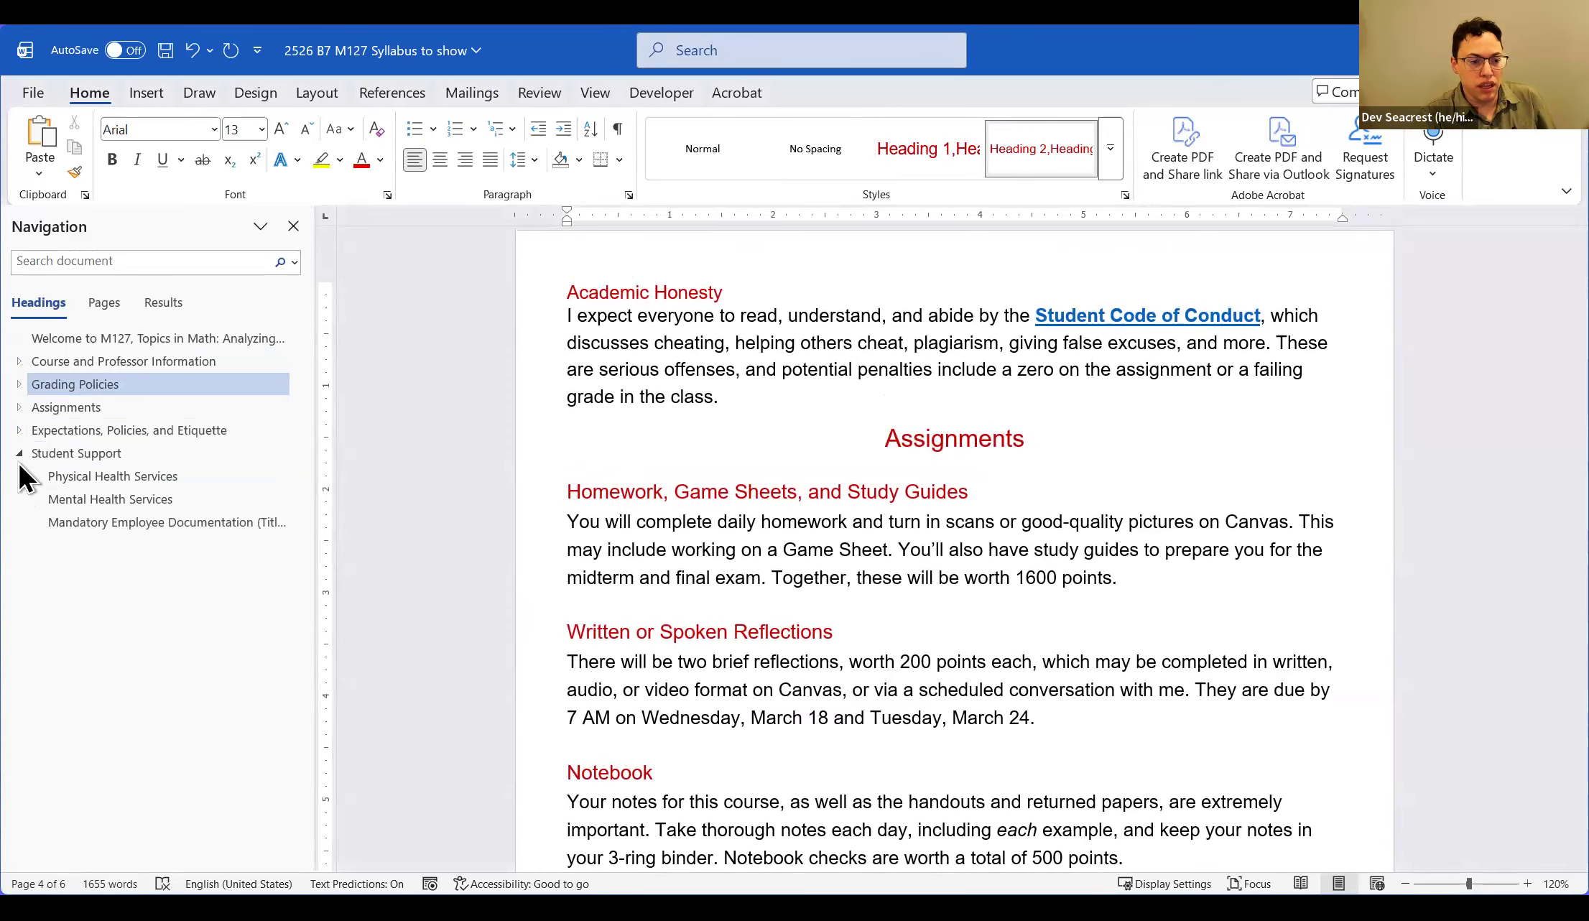
left_click(19, 453)
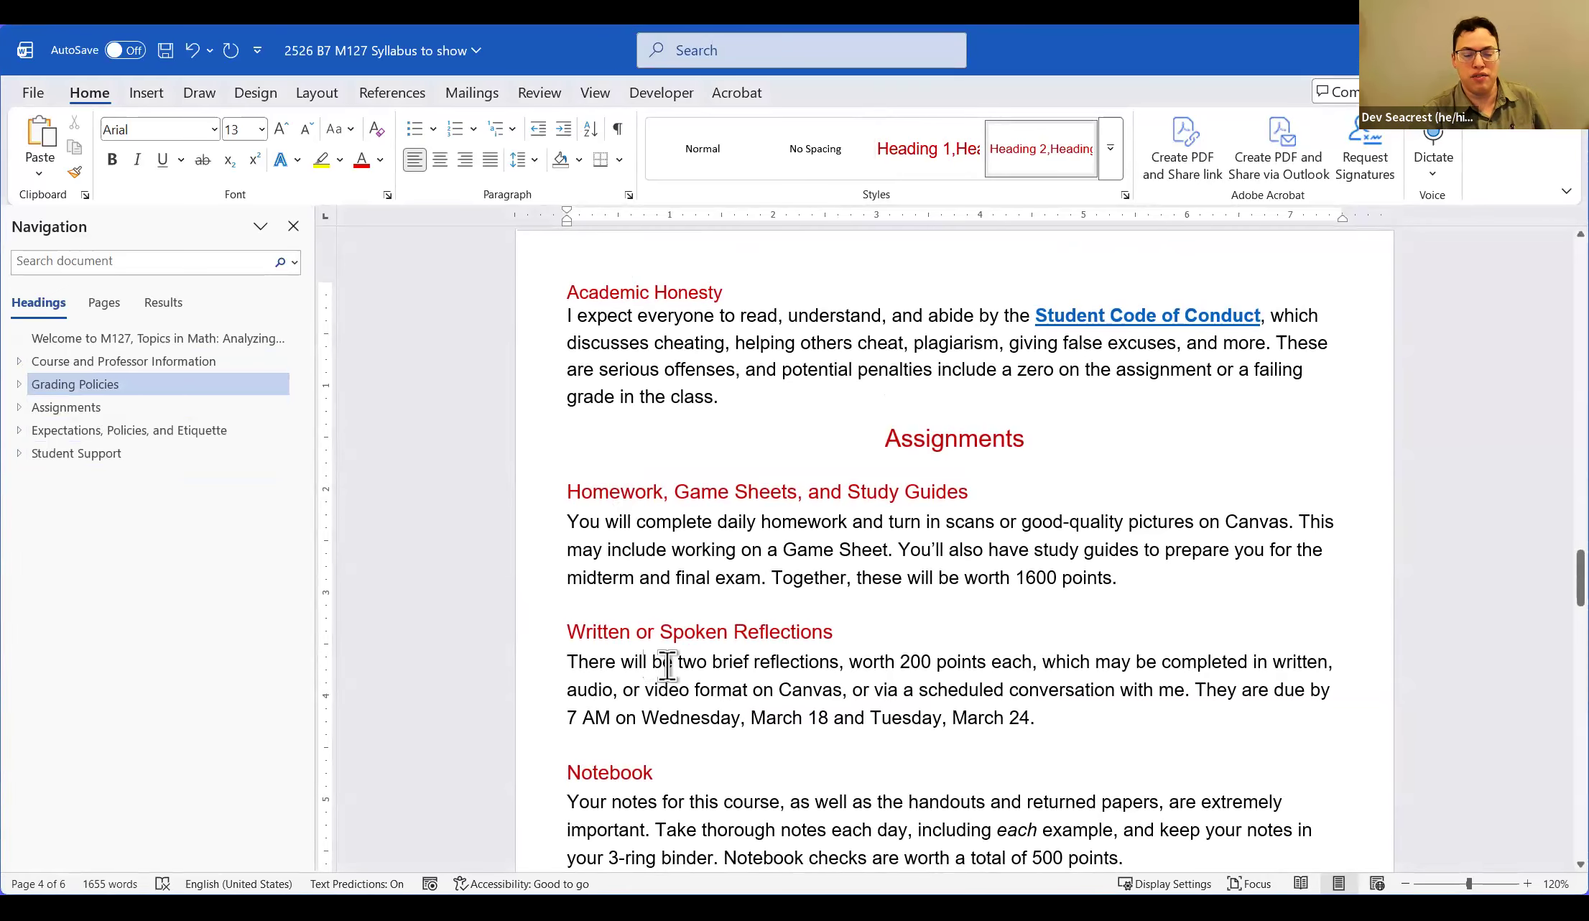
left_click(19, 453)
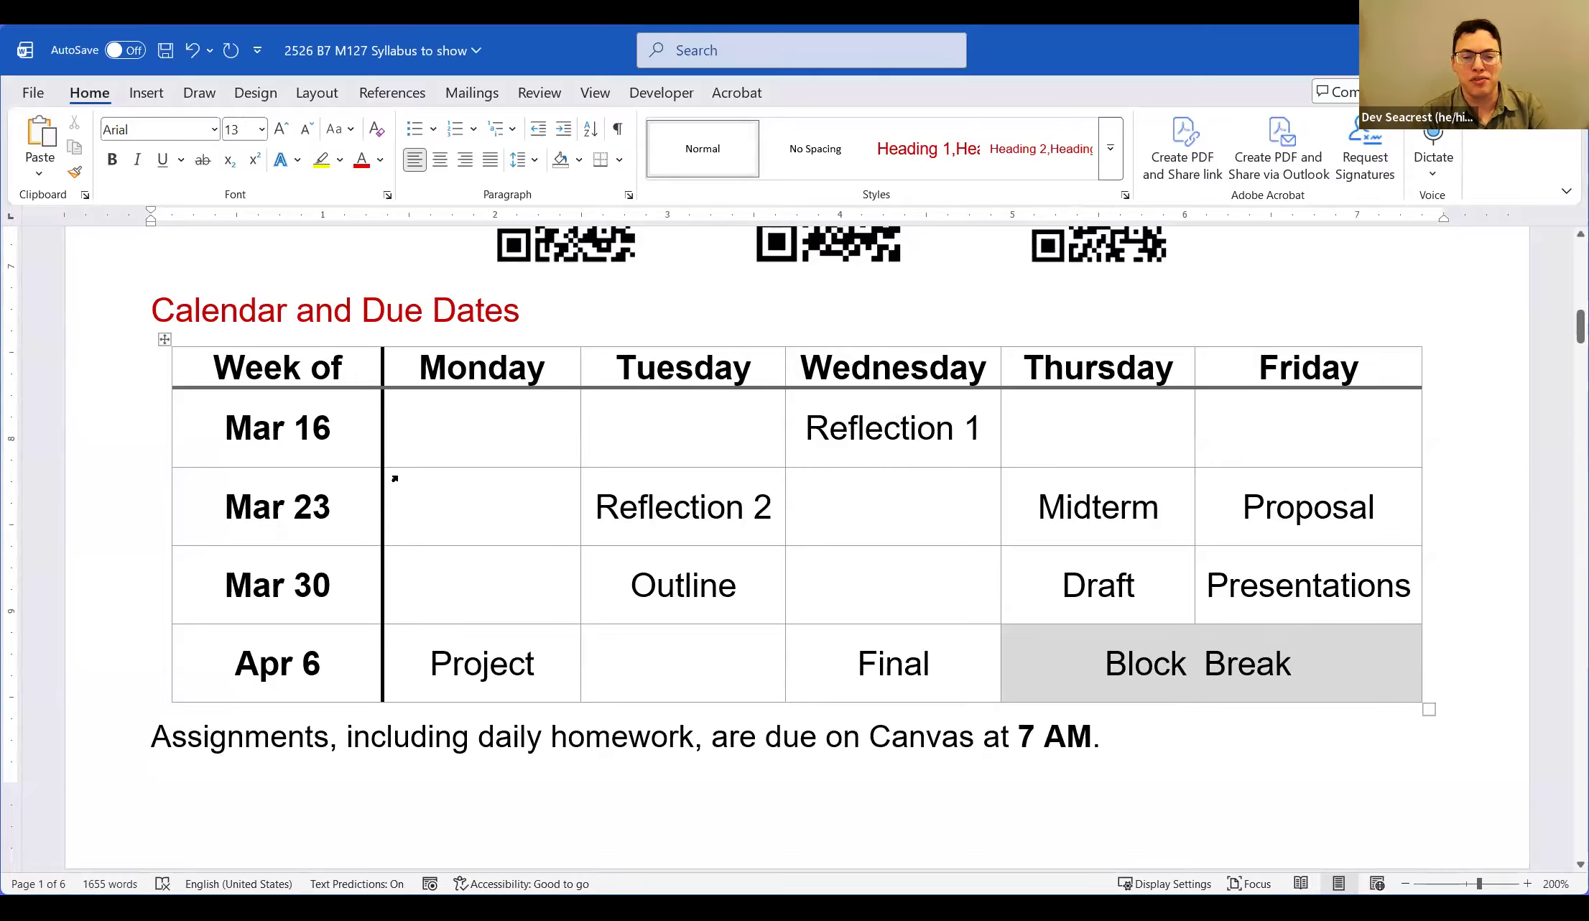
Select the Calendar and Due Dates heading together with the entire weekly schedule table below it
left_click(535, 428)
left_click_drag(97, 310, 115, 702)
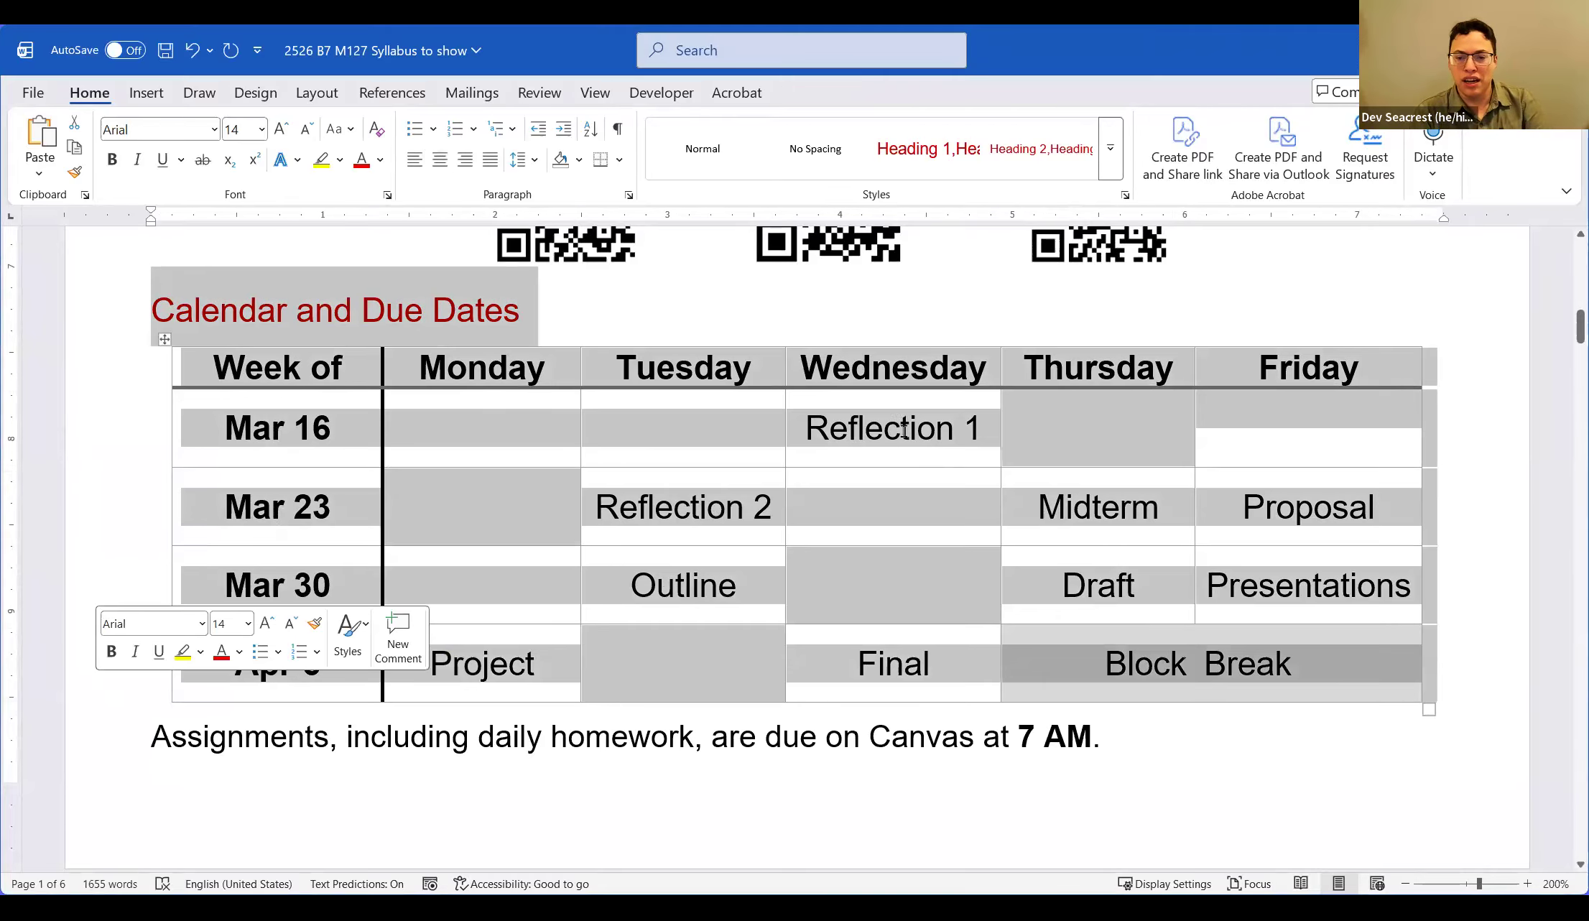